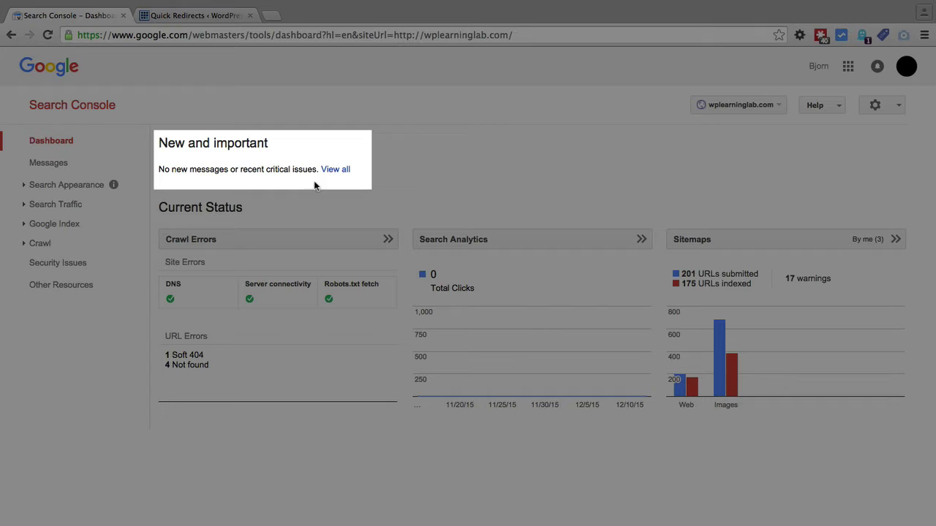
# Open the Crawl Errors report and list the four Not found URLs
pyautogui.moveTo(317, 169); pyautogui.dragTo(274, 168)
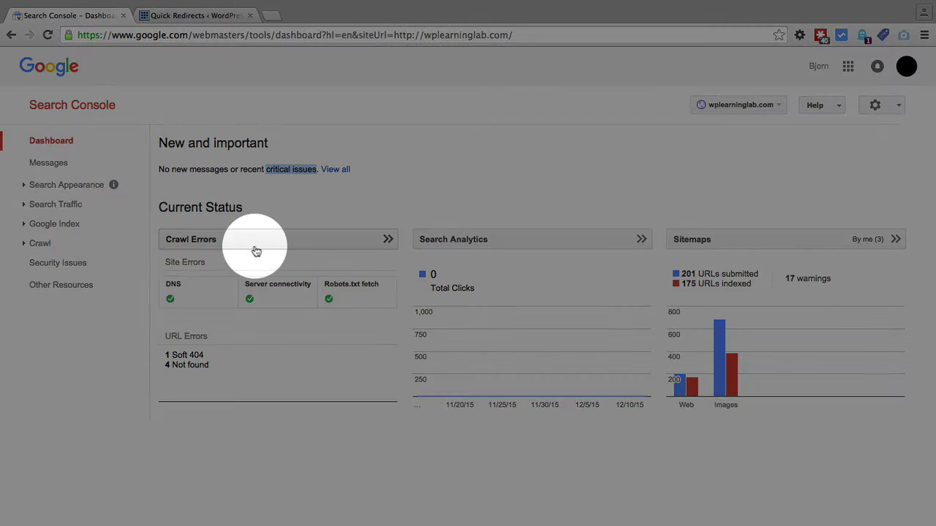
pyautogui.click(256, 252)
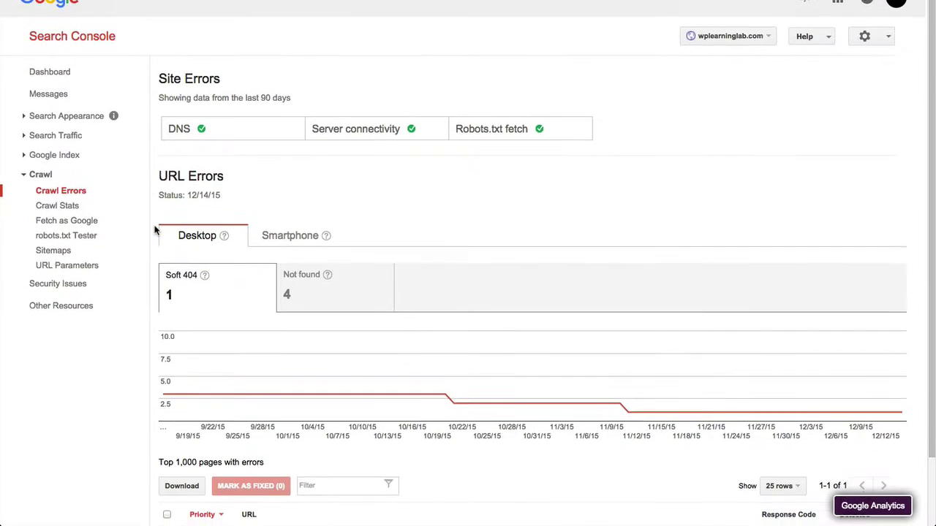
pyautogui.scroll(-2, 154, 231)
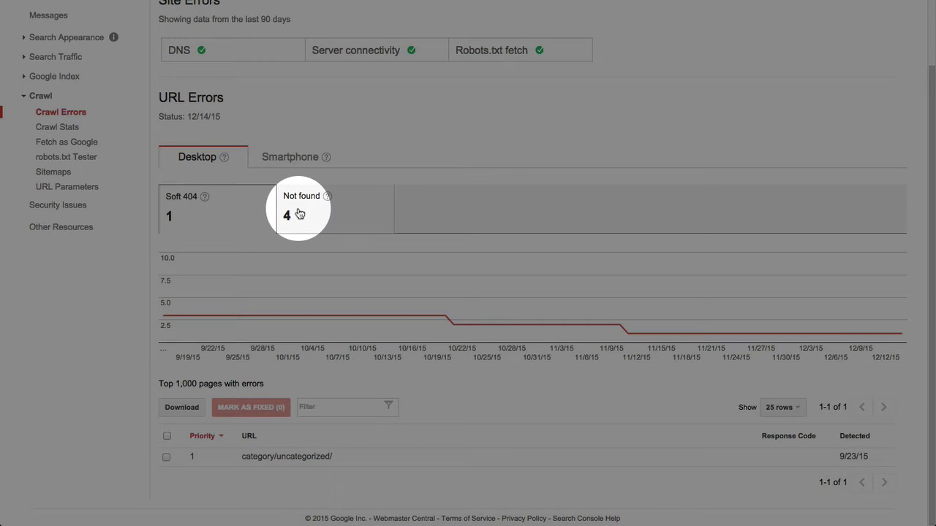
pyautogui.click(300, 214)
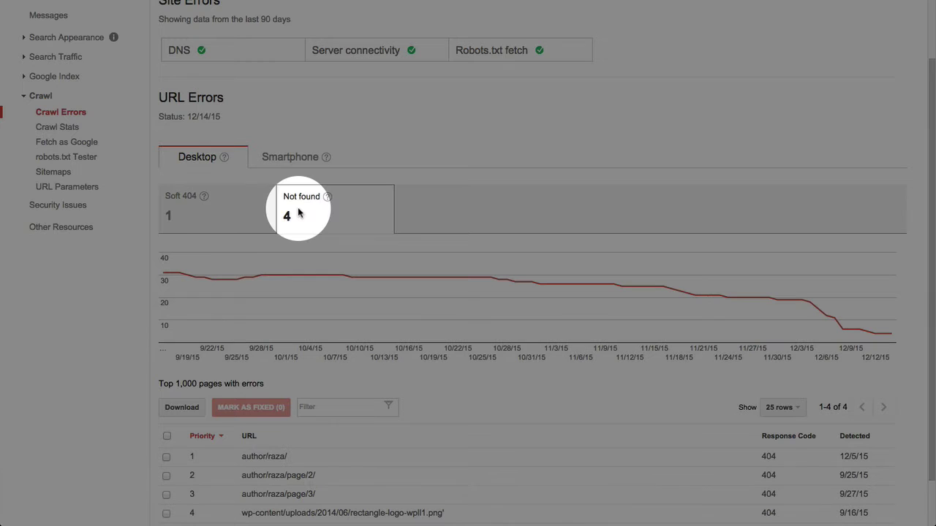
pyautogui.scroll(-2, 150, 388)
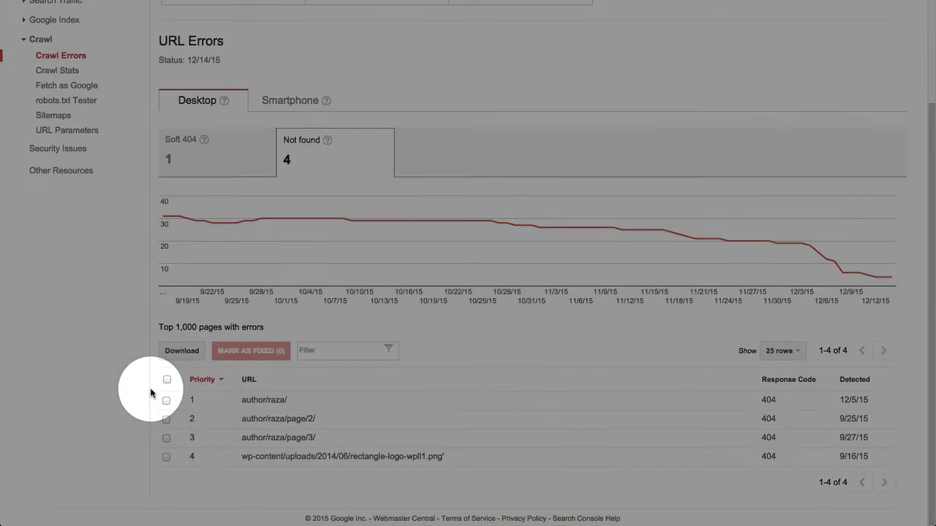
pyautogui.moveTo(173, 223)
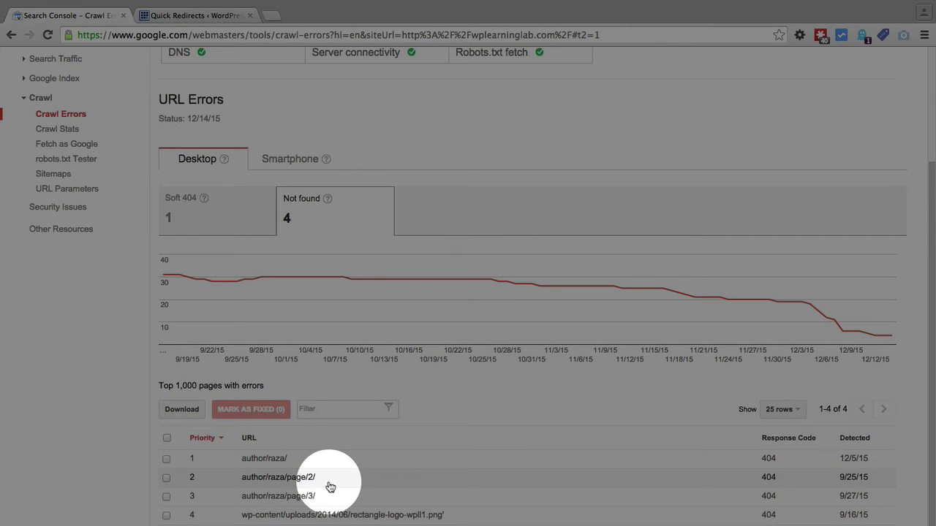
# Copy the author/raza/ error URL from its details, then go to the WordPress Quick Redirects page
pyautogui.click(272, 460)
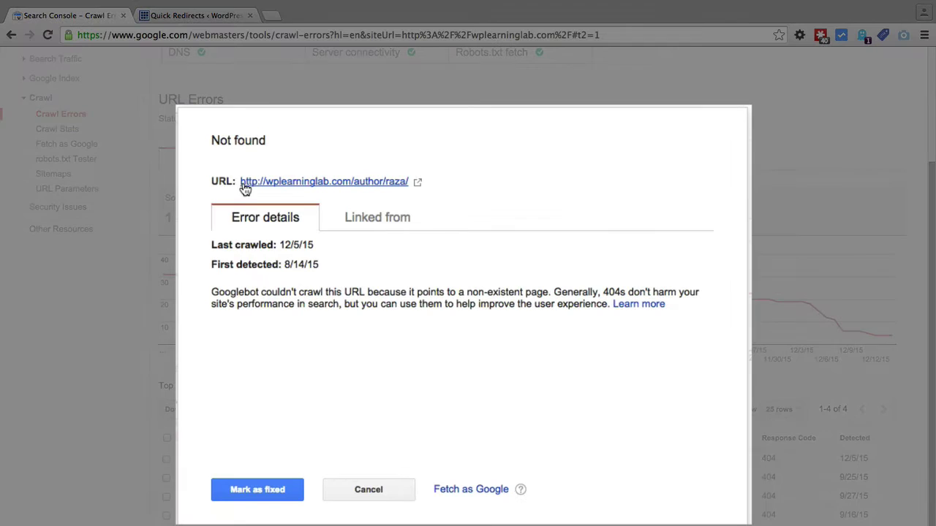
pyautogui.moveTo(239, 182); pyautogui.dragTo(409, 183)
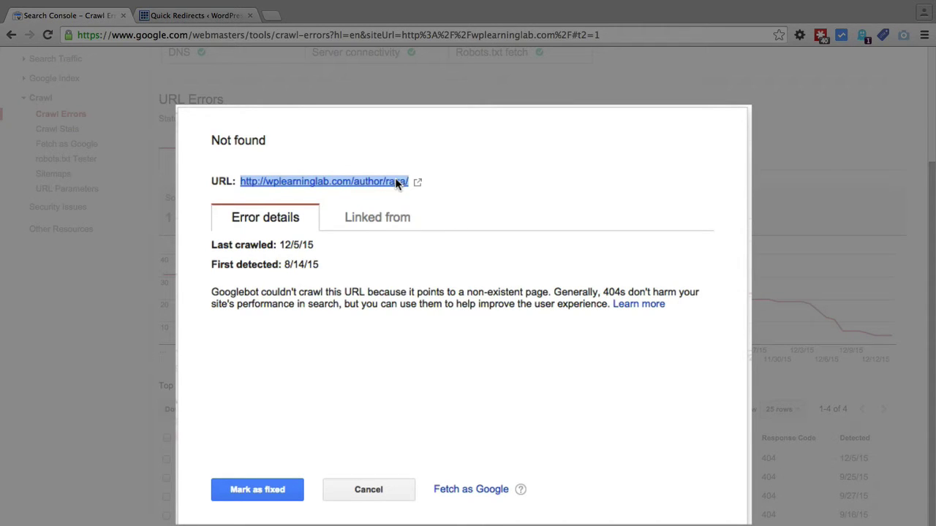
pyautogui.rightClick(397, 181)
pyautogui.click(479, 245)
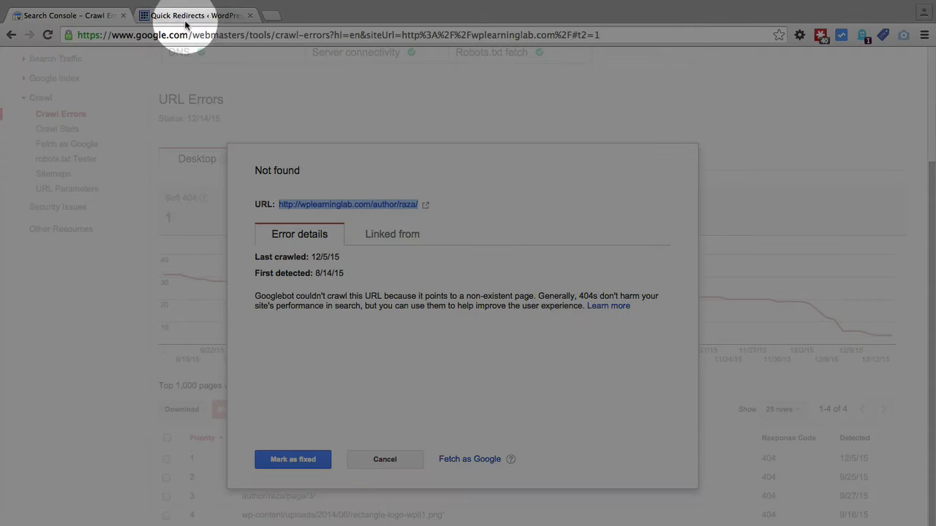
pyautogui.click(183, 16)
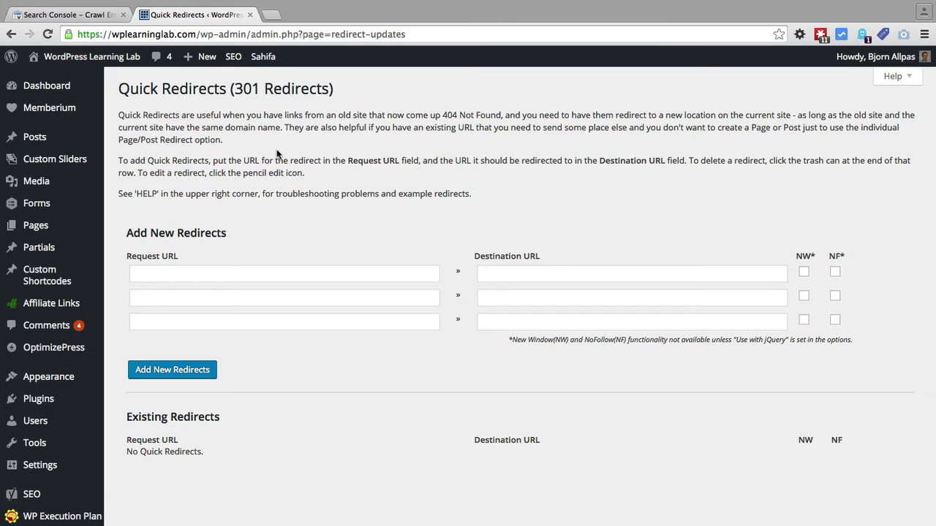
pyautogui.click(217, 276)
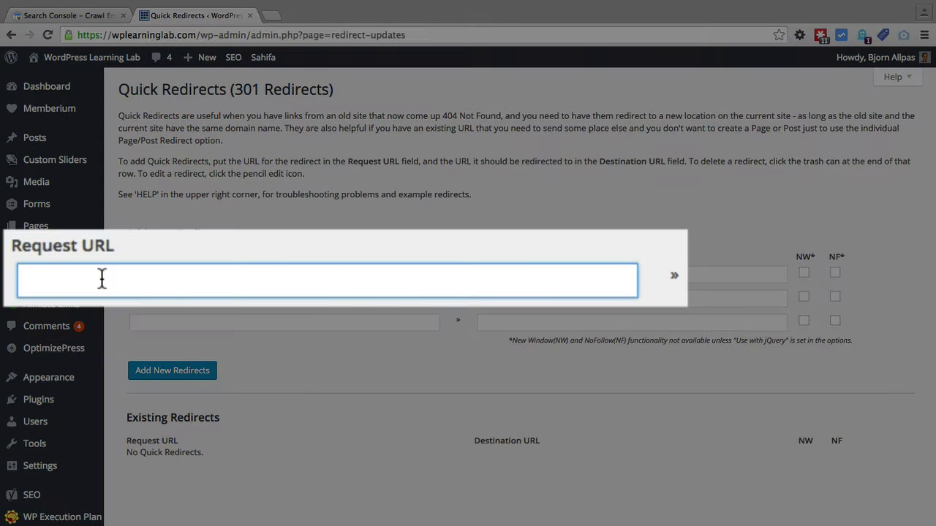
pyautogui.rightClick(171, 276)
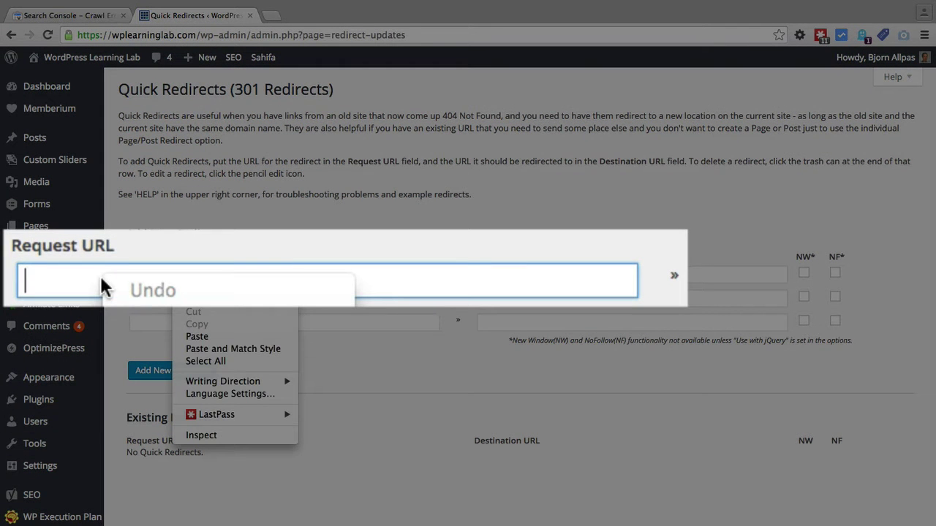
pyautogui.click(205, 335)
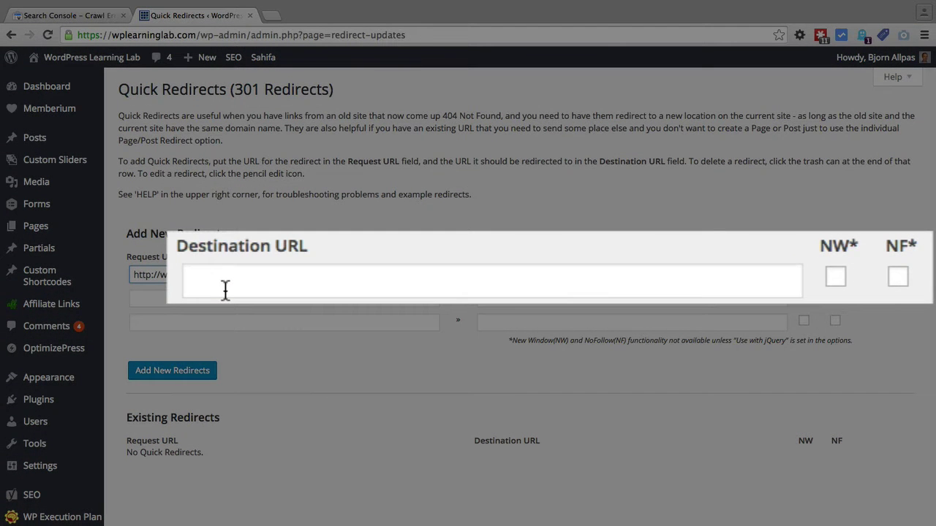
pyautogui.click(225, 290)
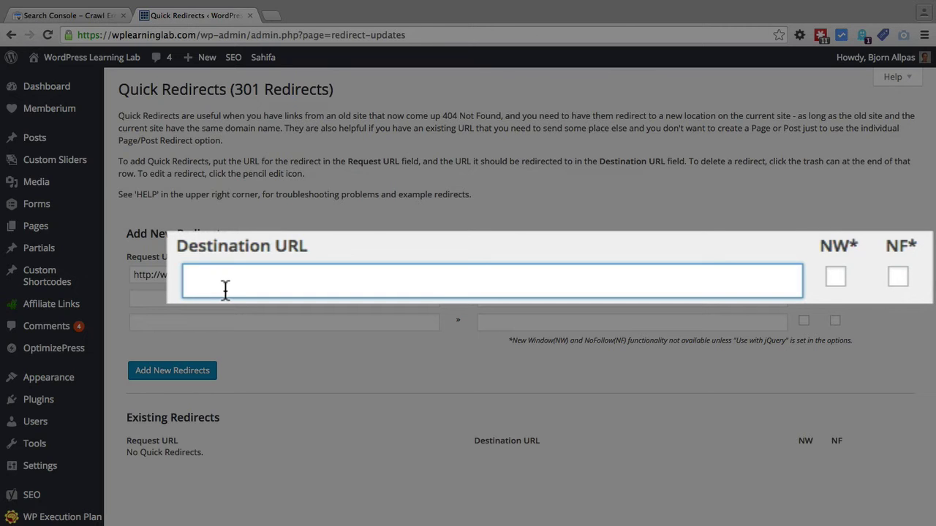
pyautogui.press('super+v')
pyautogui.moveTo(570, 286); pyautogui.dragTo(414, 286)
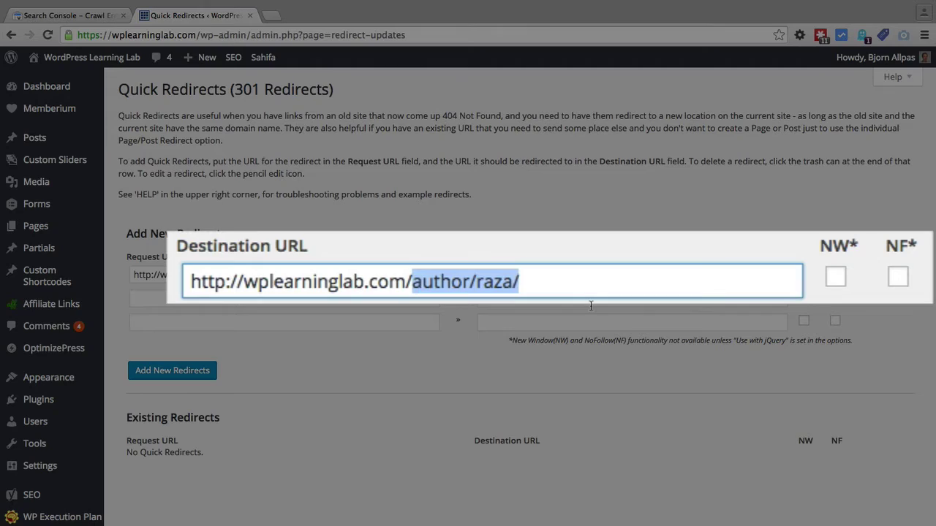
pyautogui.press('BackSpace')
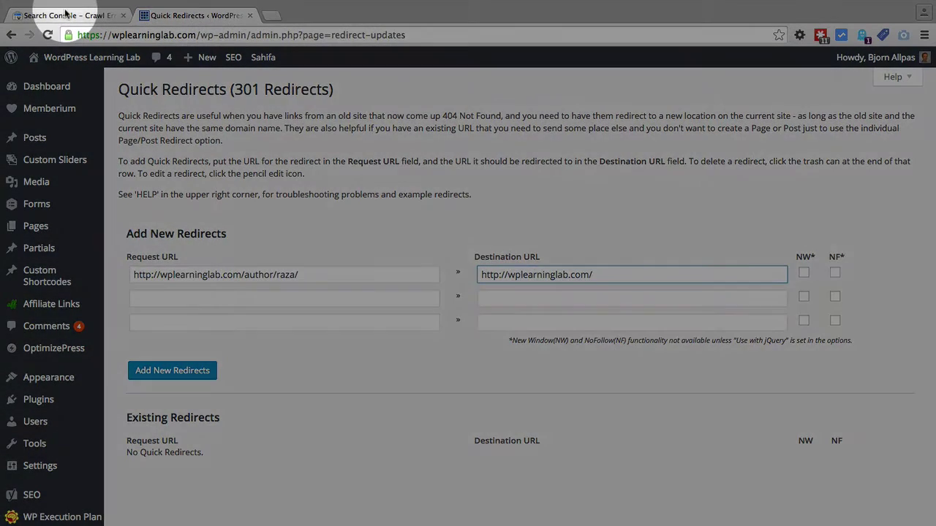
# Close the author/raza/ details and select the author/raza/page/2/ error URL
pyautogui.click(65, 14)
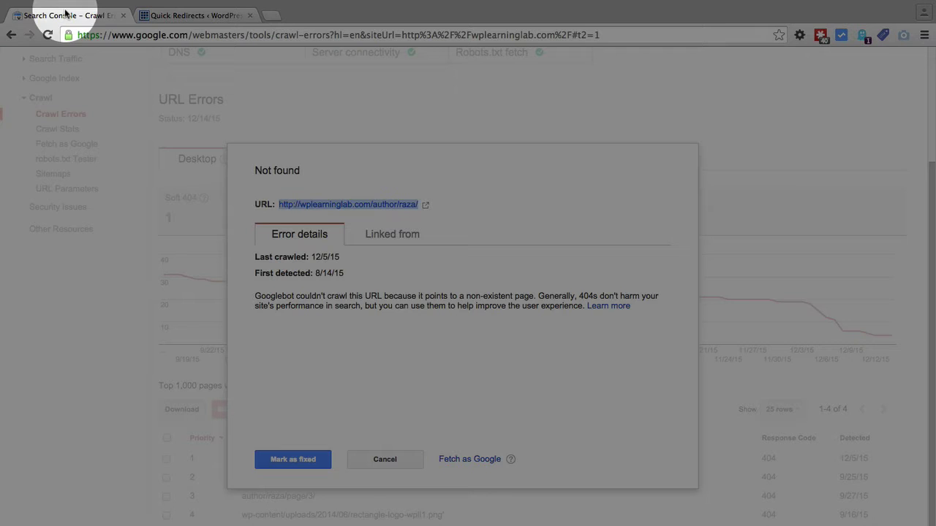
pyautogui.click(382, 459)
pyautogui.click(308, 481)
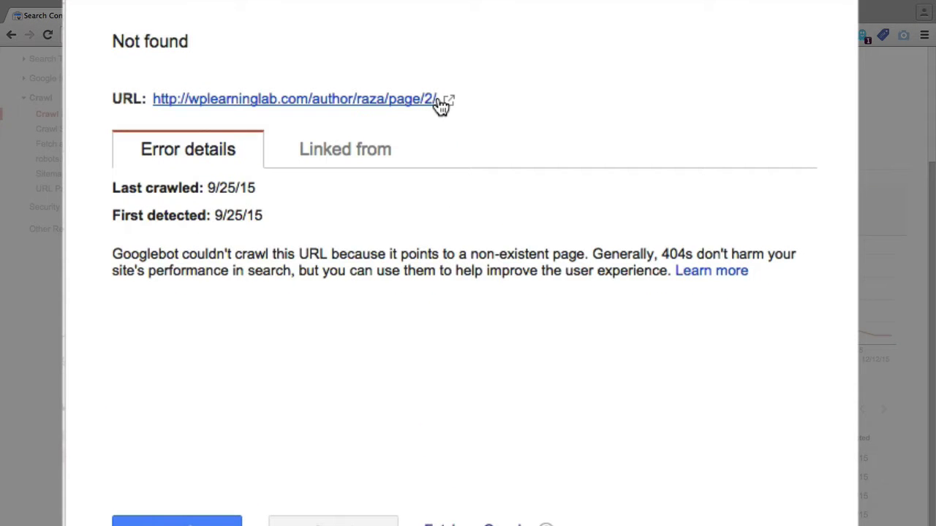
pyautogui.moveTo(155, 101); pyautogui.dragTo(435, 108)
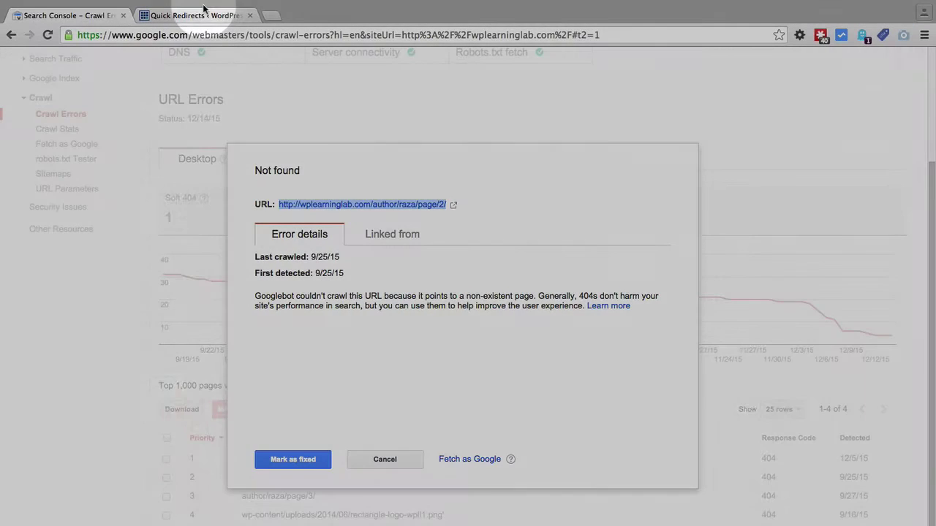
pyautogui.click(197, 15)
pyautogui.click(361, 297)
pyautogui.press('super+v')
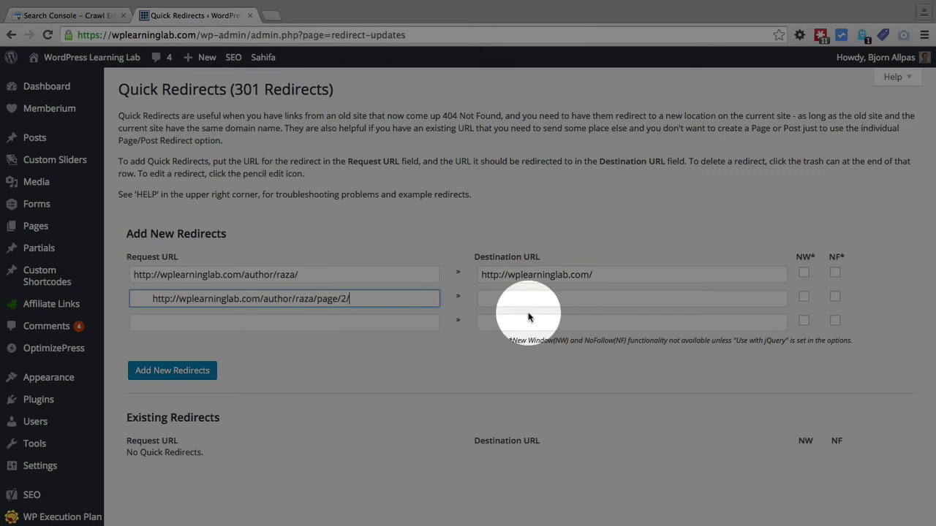
pyautogui.tripleClick(609, 269)
pyautogui.press('super+c')
pyautogui.click(587, 295)
pyautogui.press('super+v')
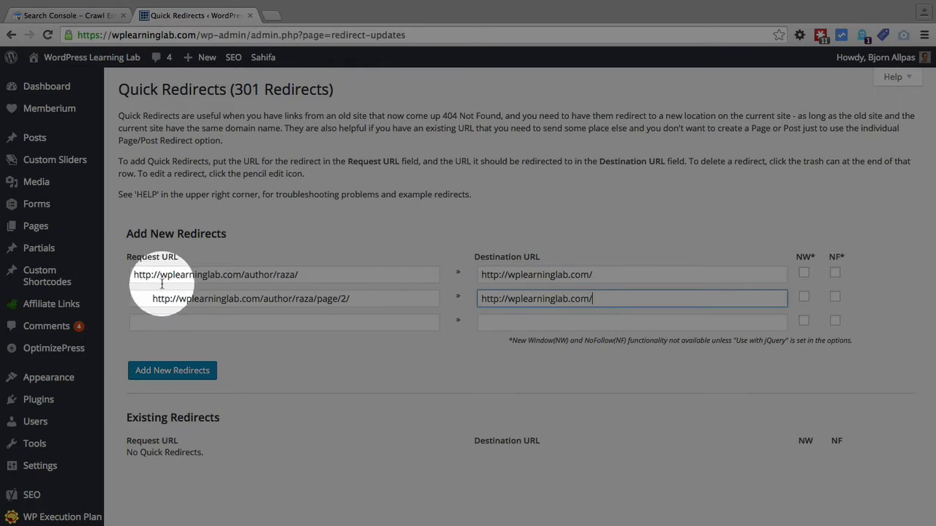
pyautogui.click(152, 298)
pyautogui.moveTo(73, 302)
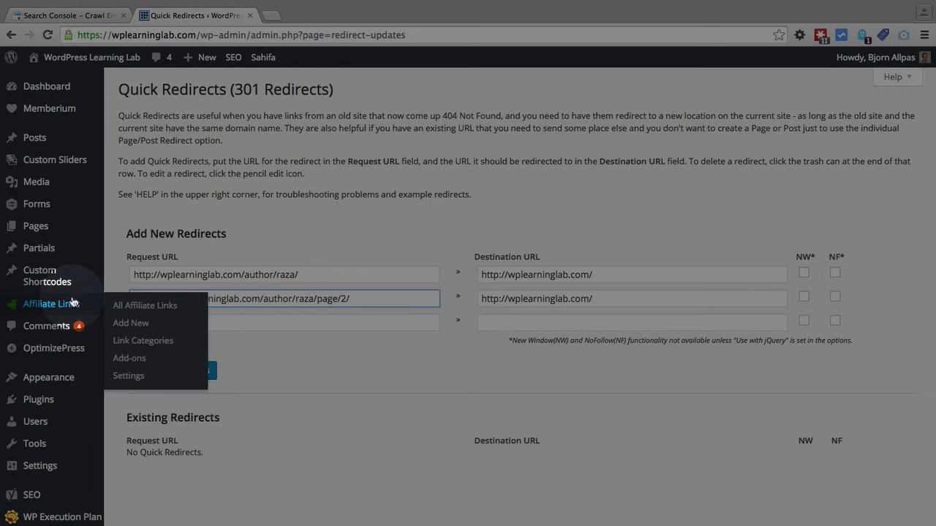
pyautogui.click(444, 395)
# Save both author/raza redirects, then return to the Search Console Not found list
pyautogui.click(164, 374)
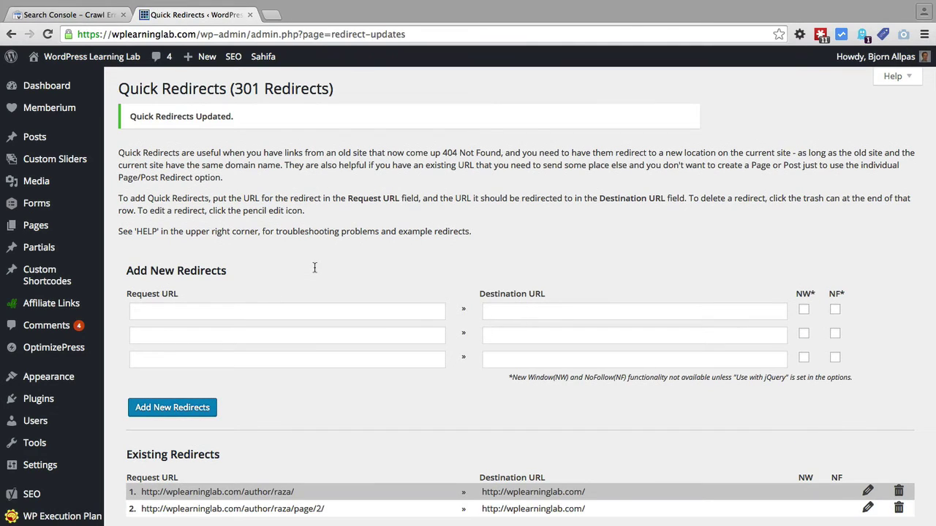
pyautogui.scroll(-3, 315, 268)
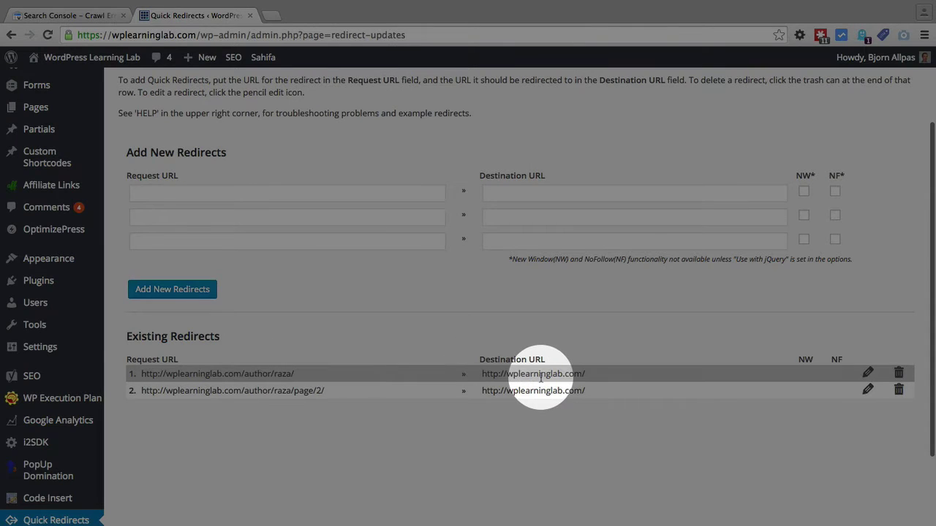
pyautogui.click(60, 15)
pyautogui.click(384, 460)
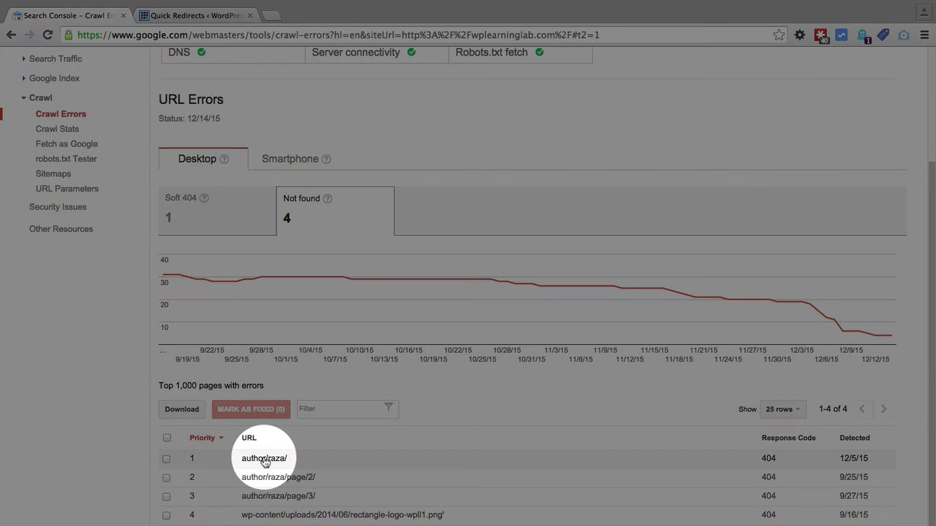
# Mark the author/raza/ and author/raza/page/2/ 404 errors as fixed
pyautogui.click(264, 460)
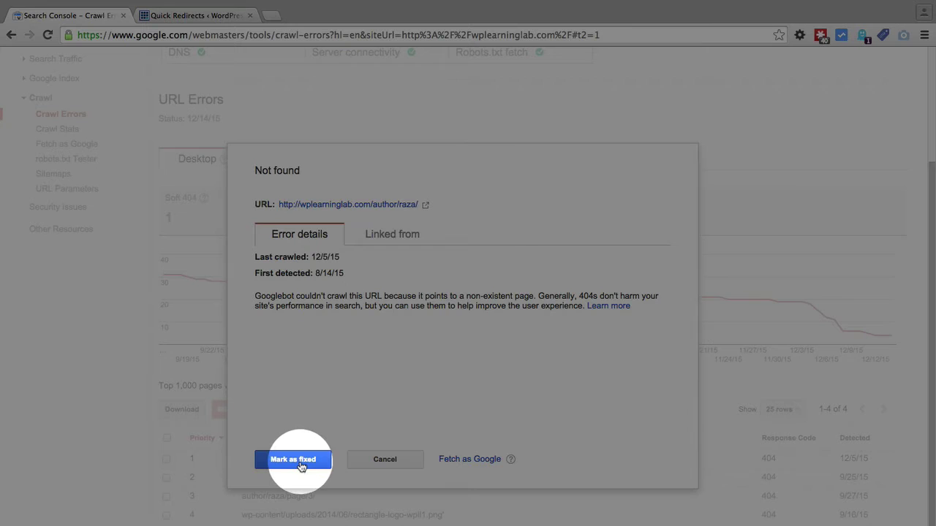
pyautogui.click(369, 462)
pyautogui.click(166, 459)
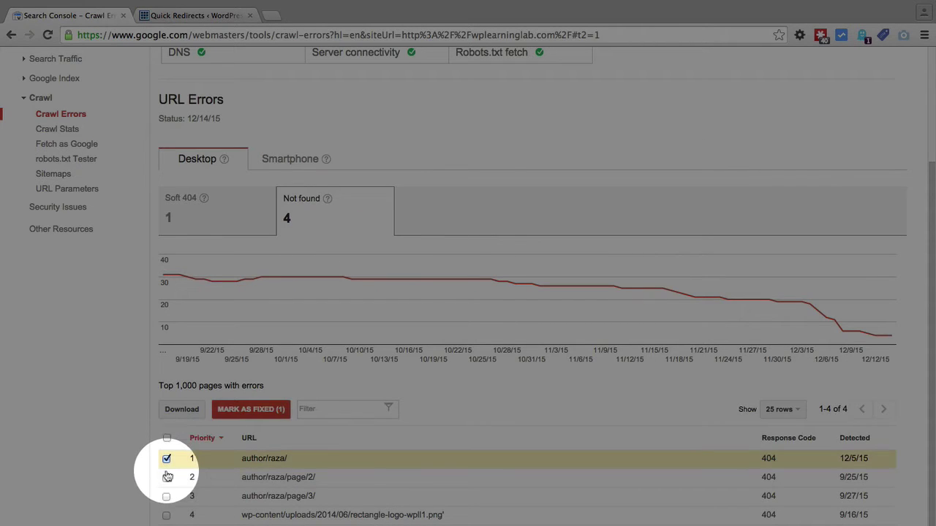
pyautogui.click(167, 477)
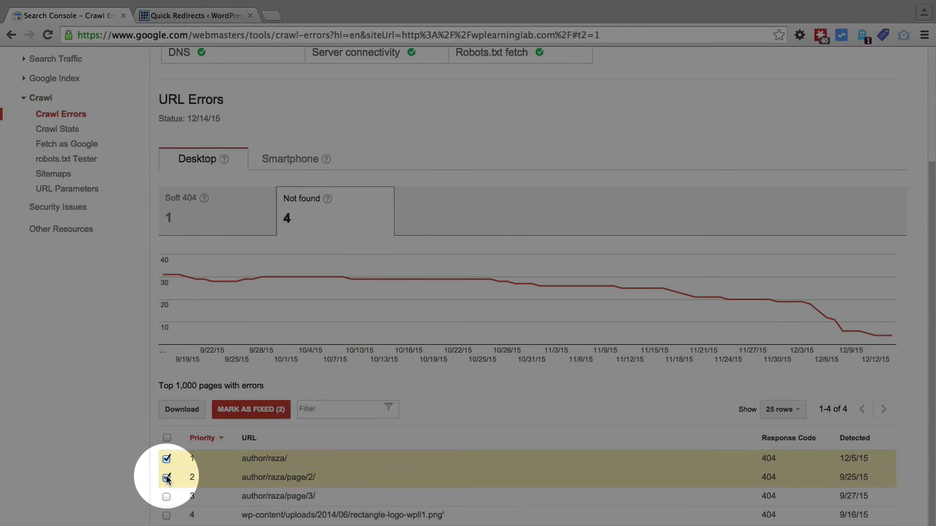
pyautogui.click(265, 414)
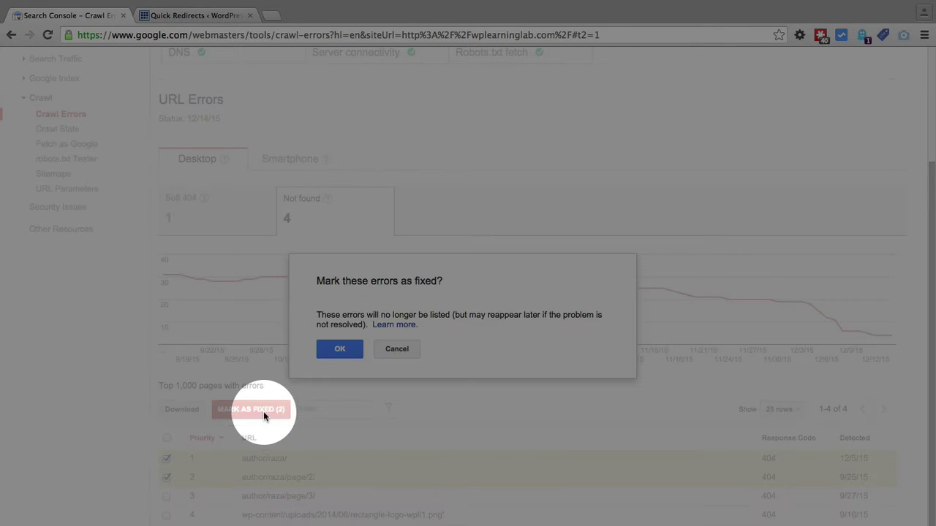
pyautogui.click(337, 351)
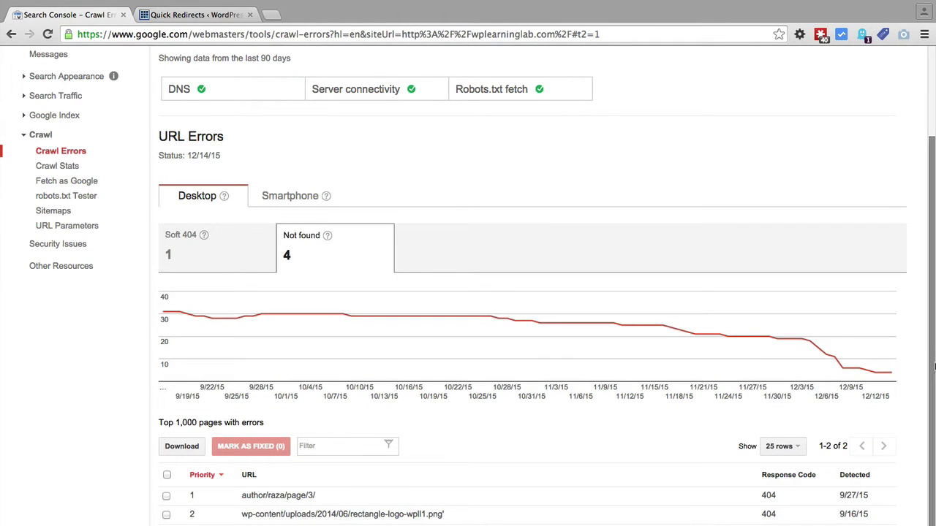
pyautogui.moveTo(845, 369)
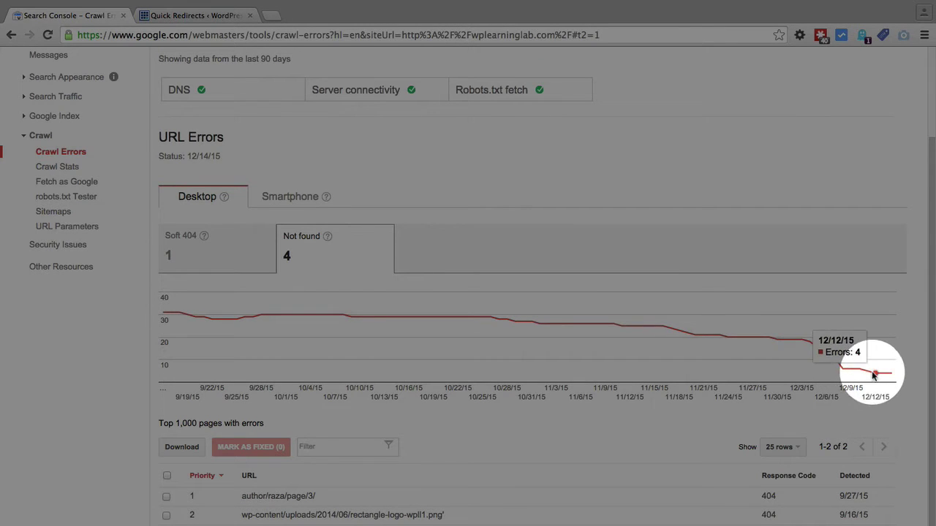
pyautogui.moveTo(878, 381)
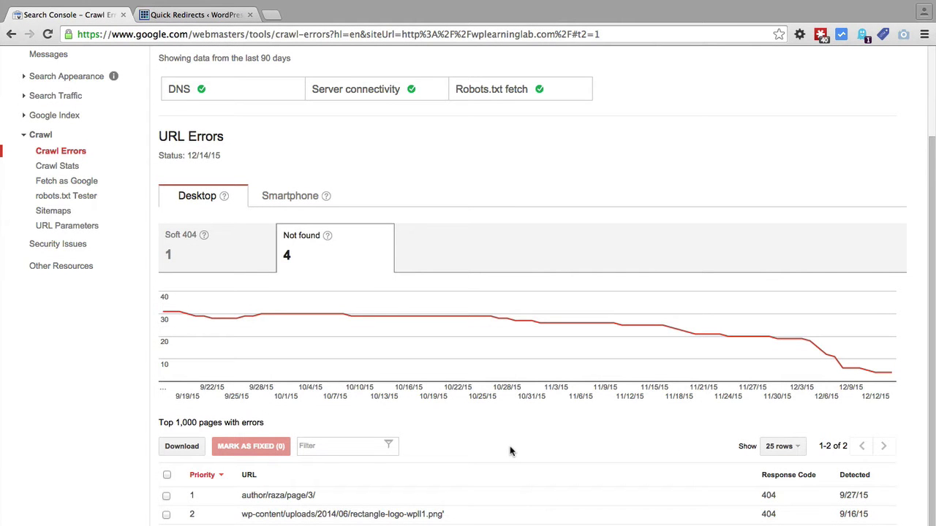
pyautogui.scroll(3, 510, 451)
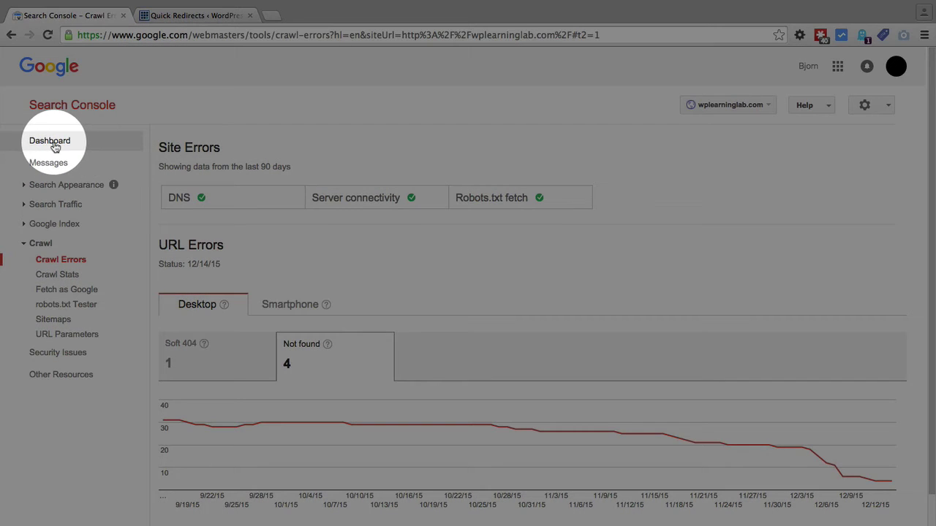
# Go to the site Dashboard and open the Sitemaps report from its card
pyautogui.click(58, 144)
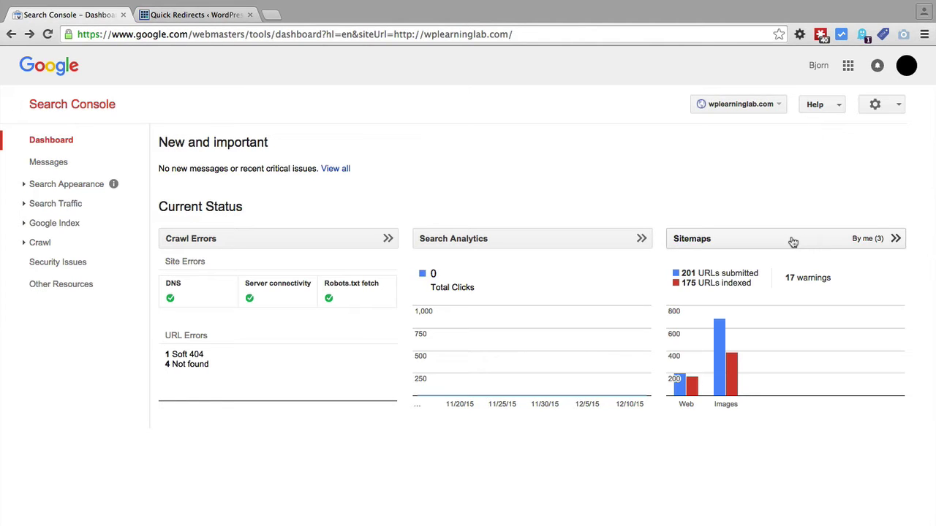
pyautogui.click(793, 242)
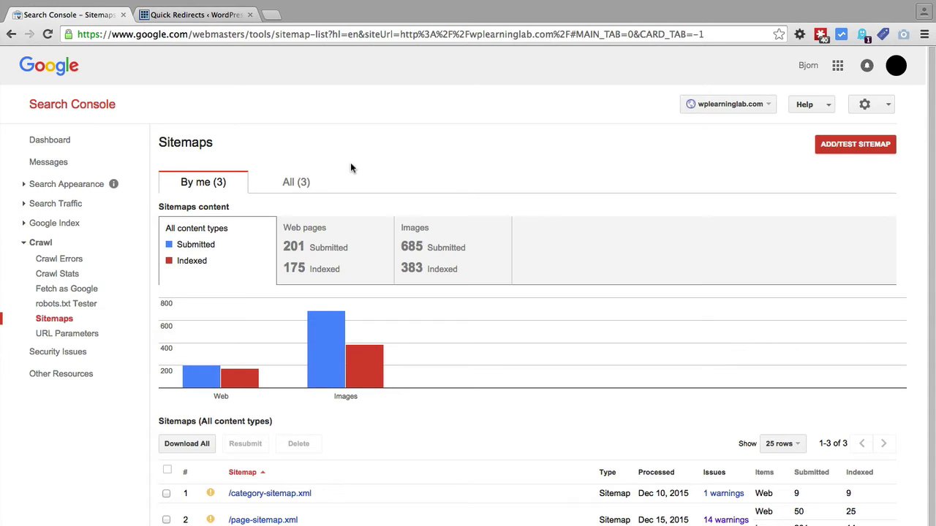
pyautogui.scroll(-1, 350, 168)
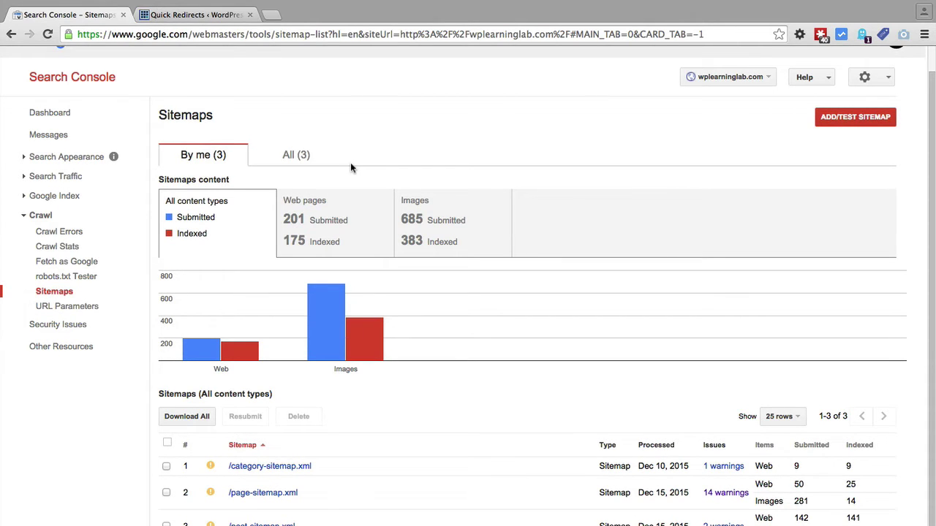
pyautogui.scroll(-1, 350, 166)
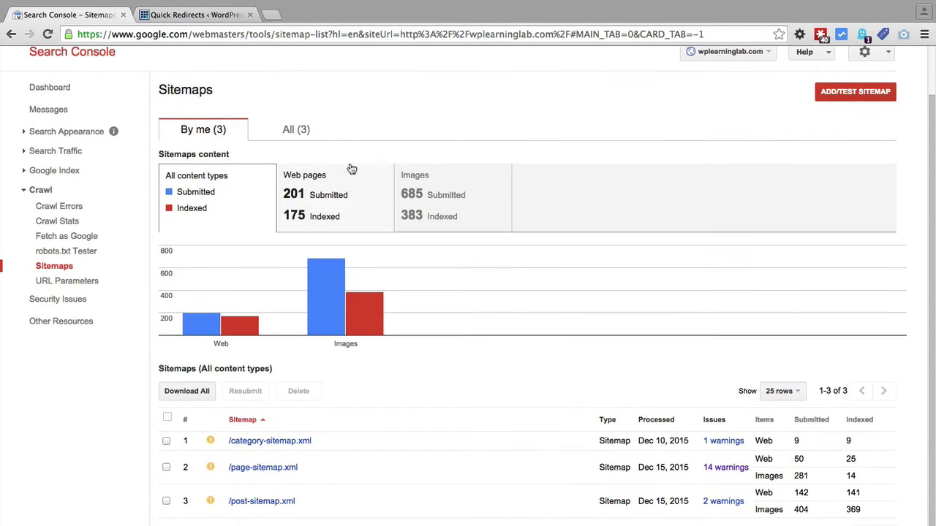
pyautogui.moveTo(224, 331)
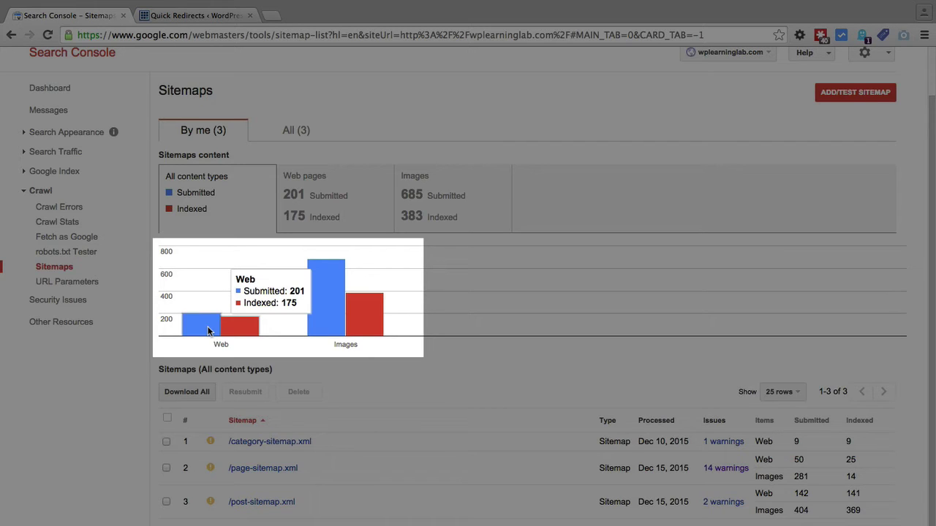
pyautogui.moveTo(326, 319)
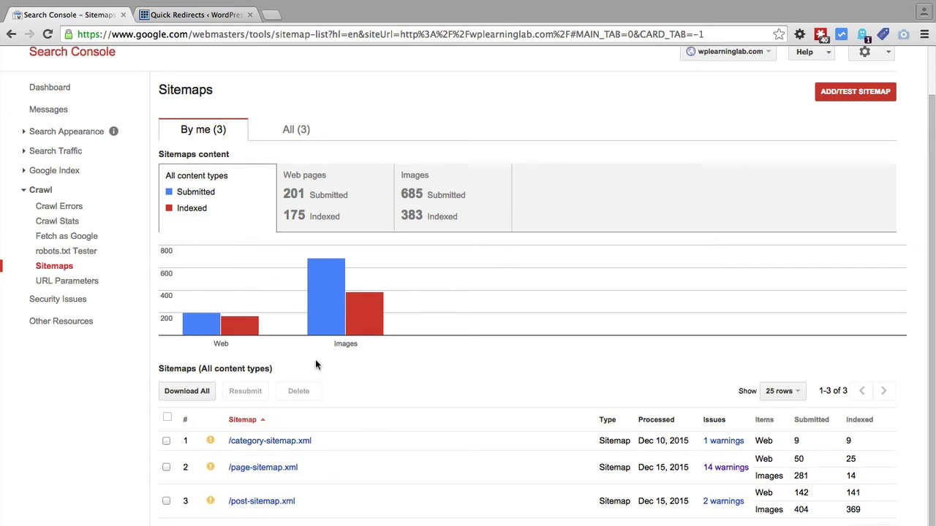
pyautogui.moveTo(251, 322)
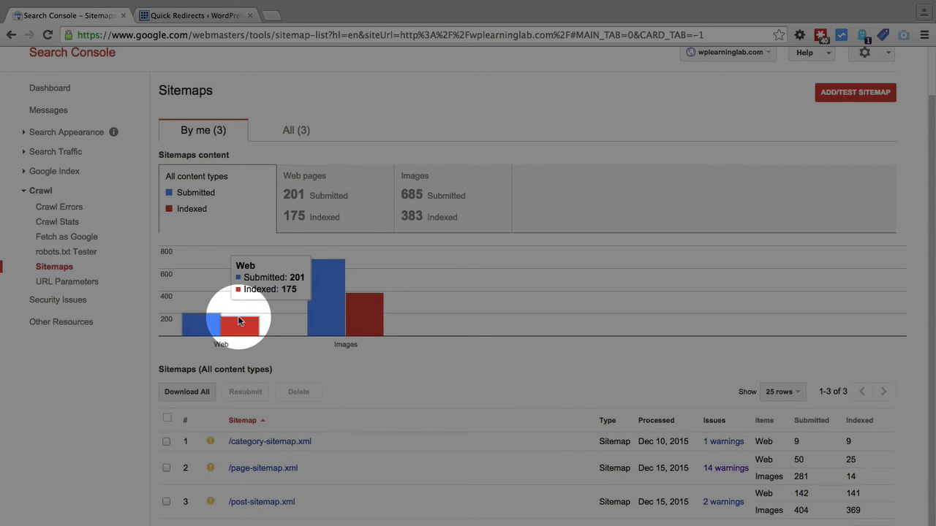
pyautogui.moveTo(326, 321)
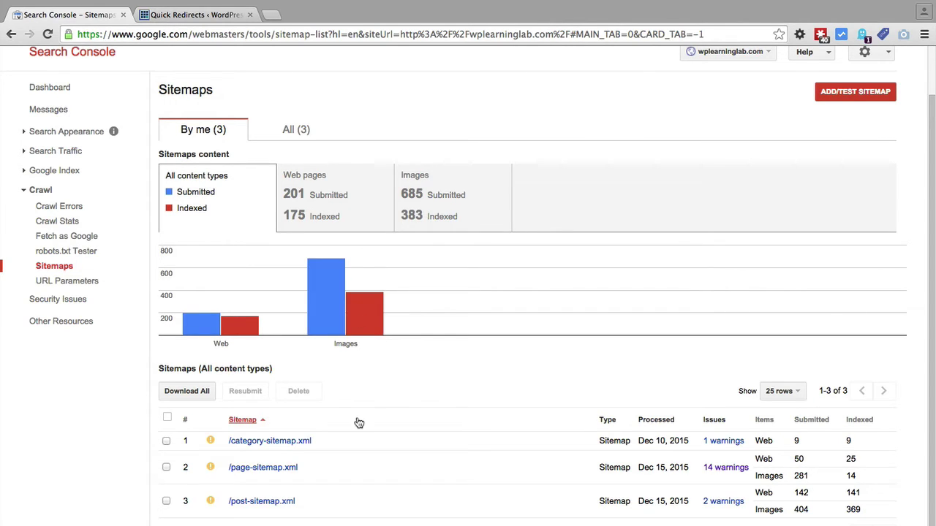
pyautogui.scroll(-1, 359, 423)
pyautogui.scroll(1, 359, 423)
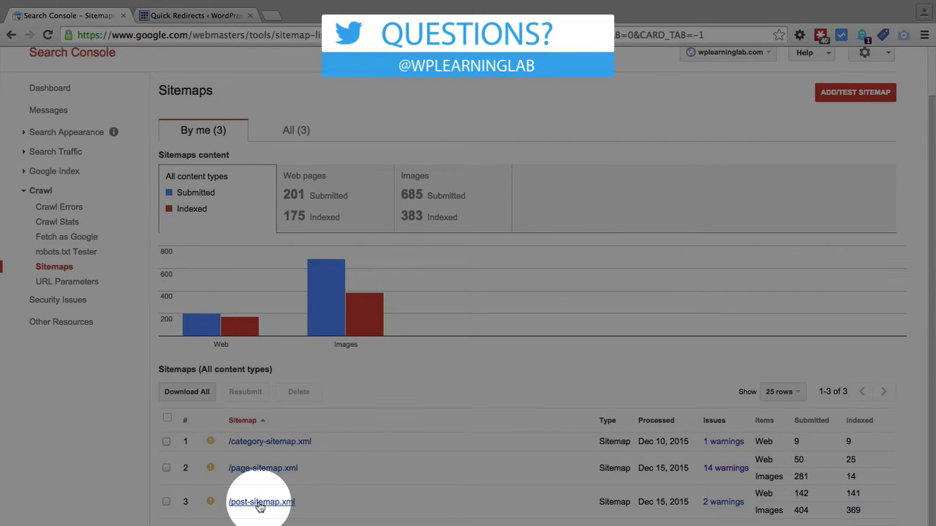
pyautogui.click(725, 444)
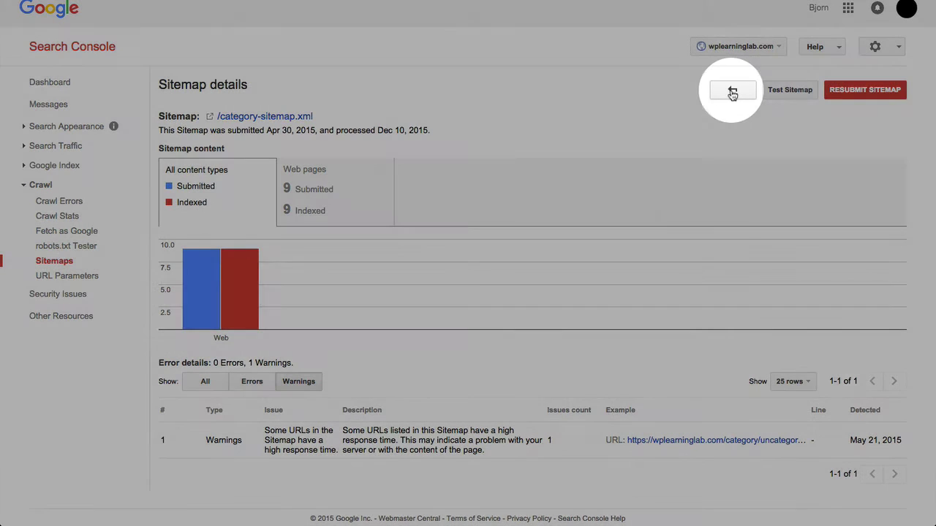
pyautogui.click(732, 91)
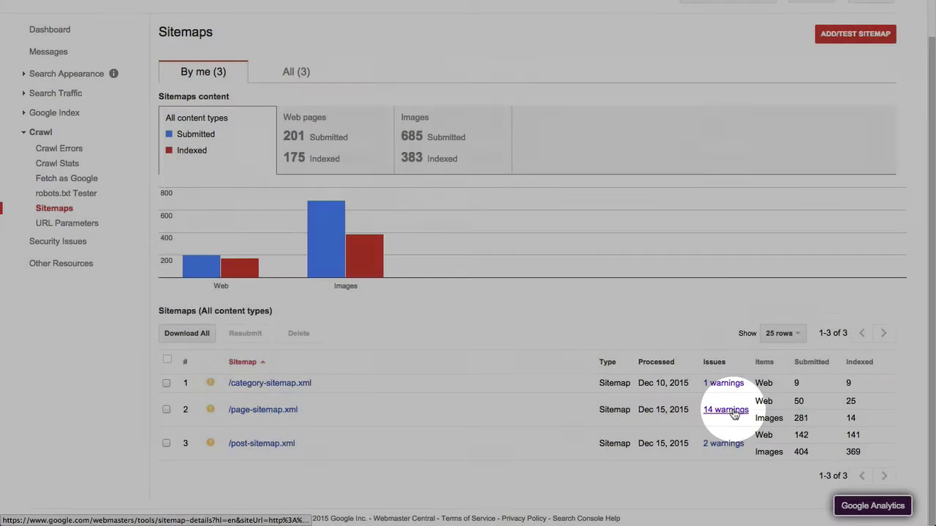
# Open the 14 warnings for /page-sitemap.xml and review the robots.txt-blocked example URLs
pyautogui.click(733, 411)
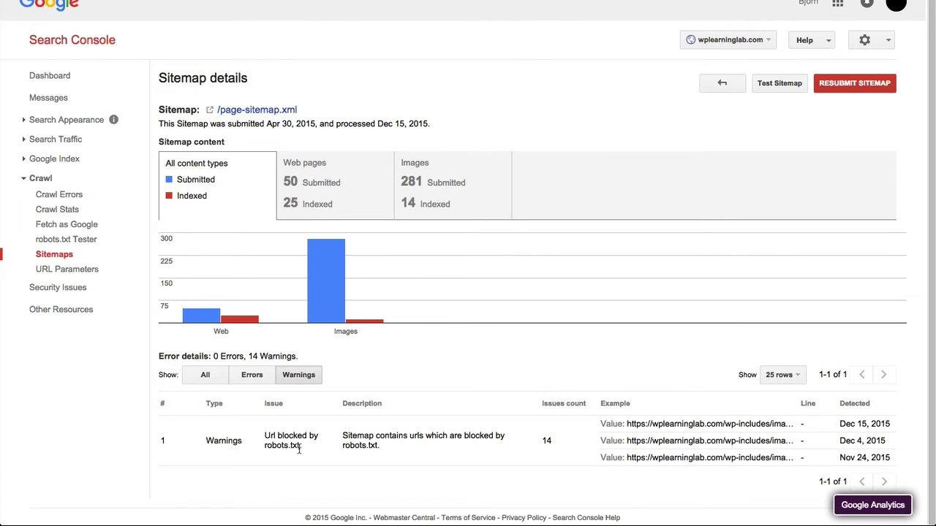
pyautogui.moveTo(606, 443)
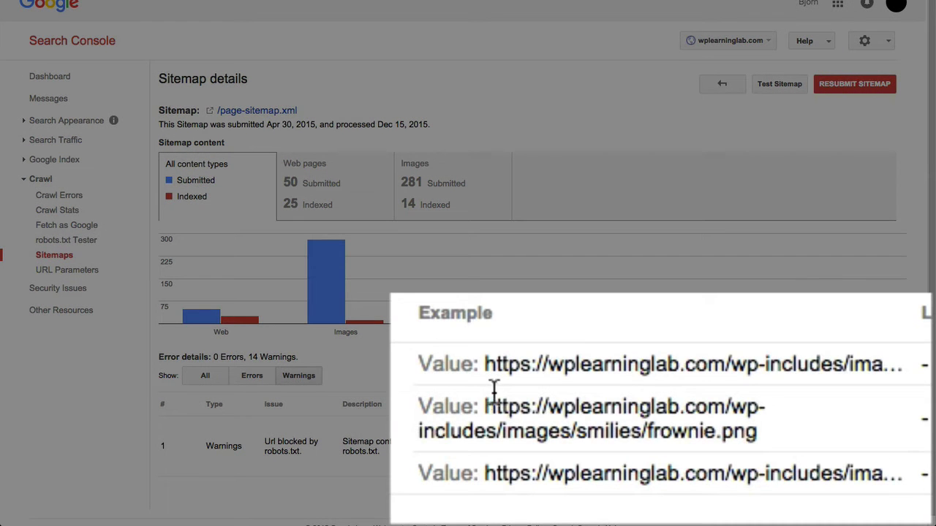
pyautogui.moveTo(649, 428)
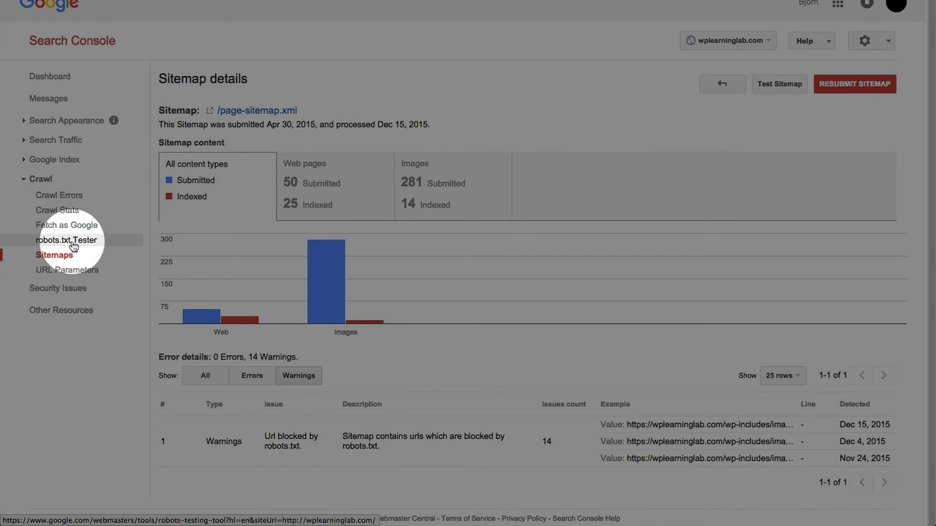
pyautogui.click(72, 244)
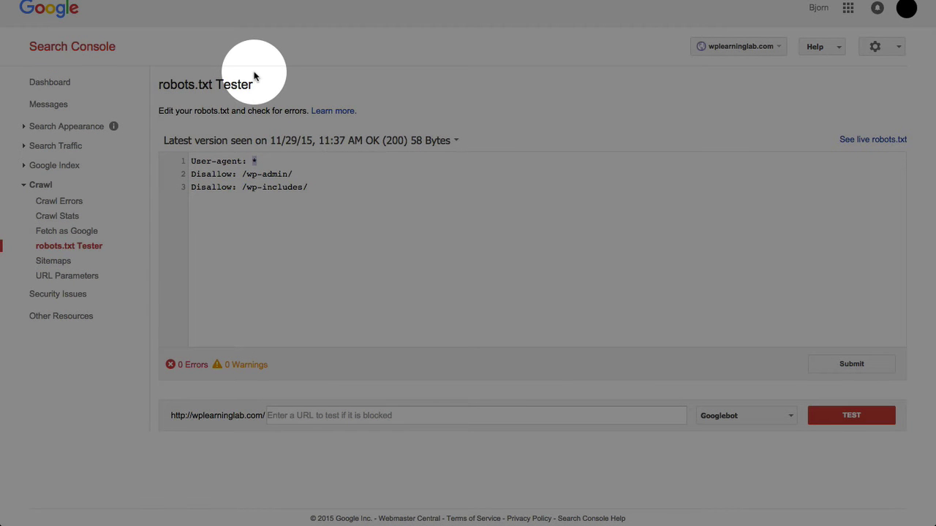
pyautogui.click(313, 188)
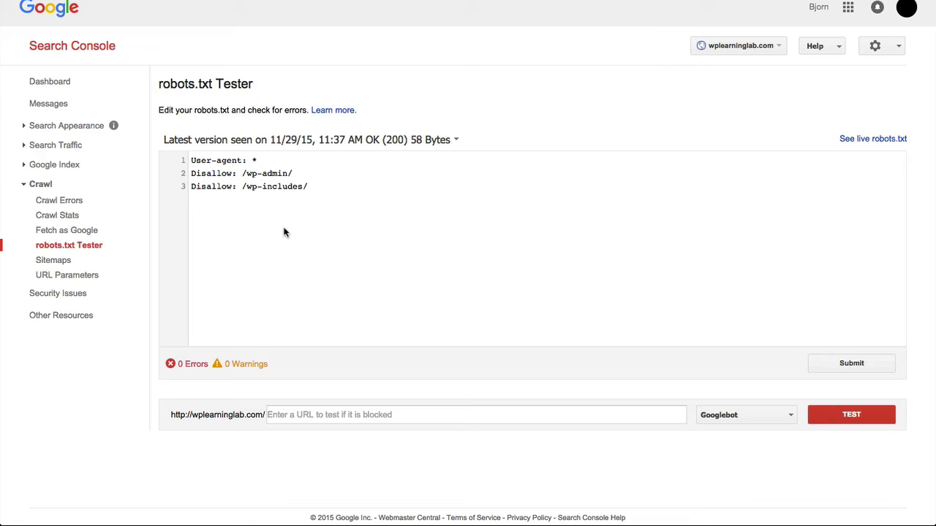
pyautogui.click(249, 160)
pyautogui.moveTo(249, 160); pyautogui.dragTo(192, 160)
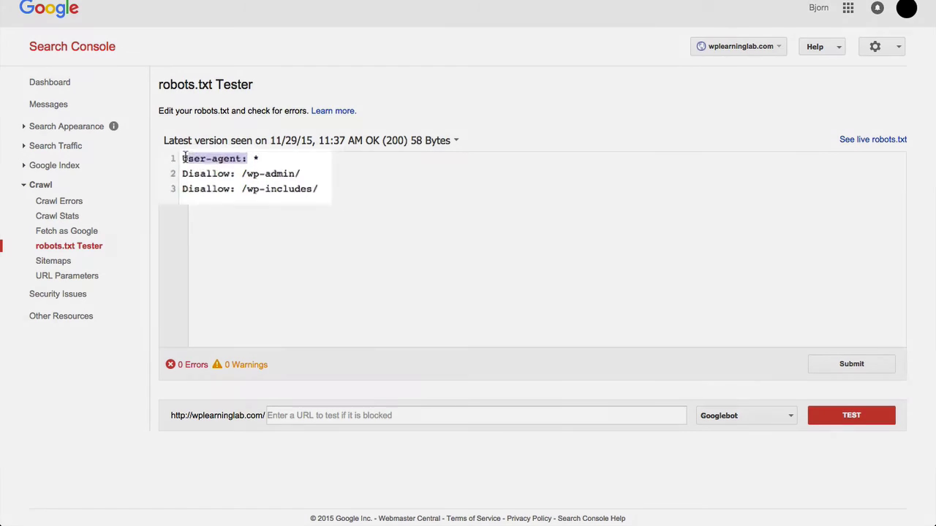
pyautogui.moveTo(255, 159); pyautogui.dragTo(259, 160)
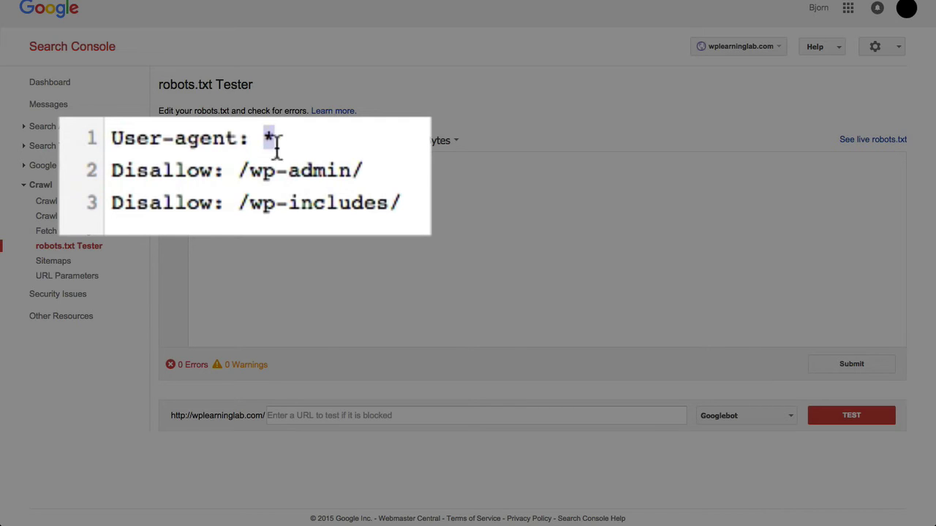
pyautogui.moveTo(113, 170); pyautogui.dragTo(368, 170)
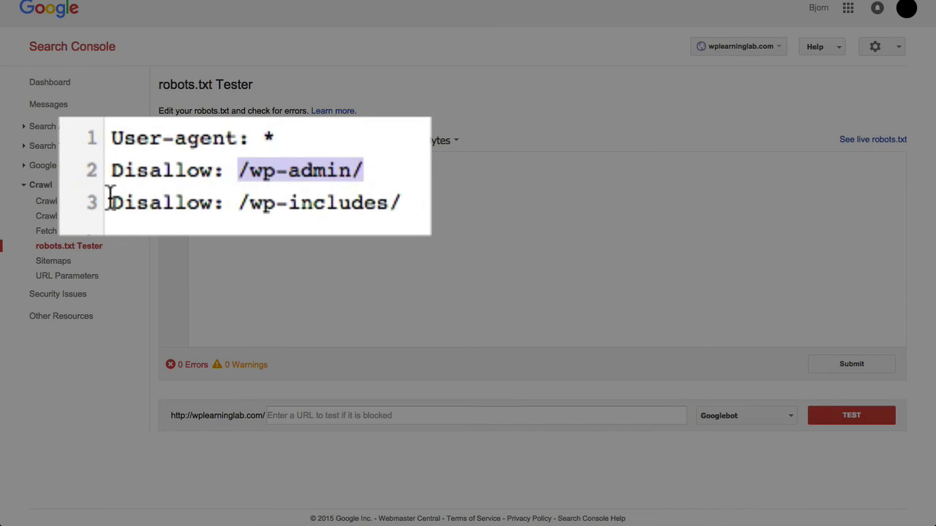
pyautogui.moveTo(110, 203); pyautogui.dragTo(397, 202)
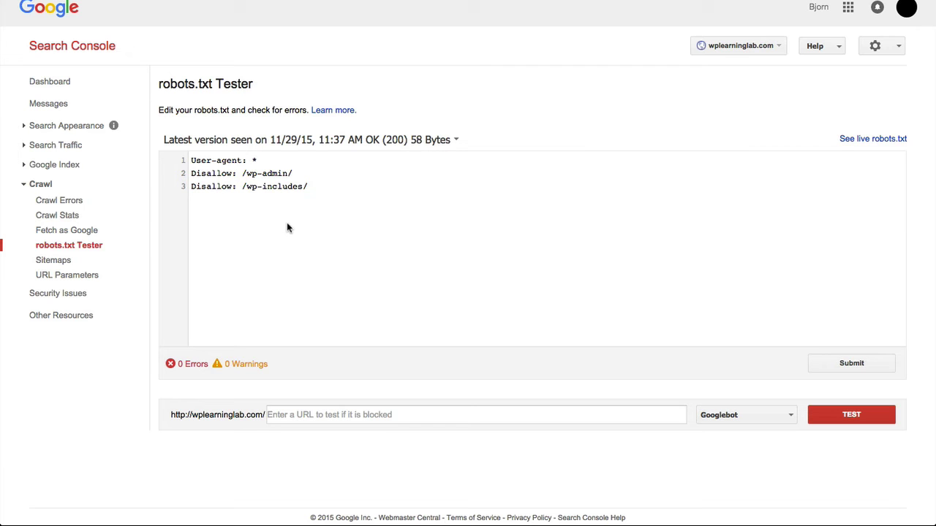
pyautogui.click(278, 220)
pyautogui.click(53, 268)
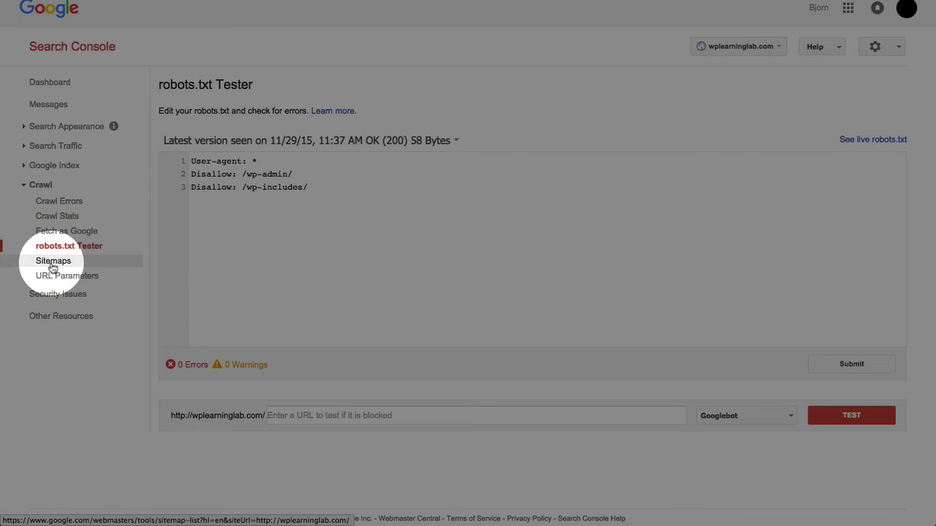
# Open Sitemaps and view the 2 warnings for /post-sitemap.xml
pyautogui.click(53, 262)
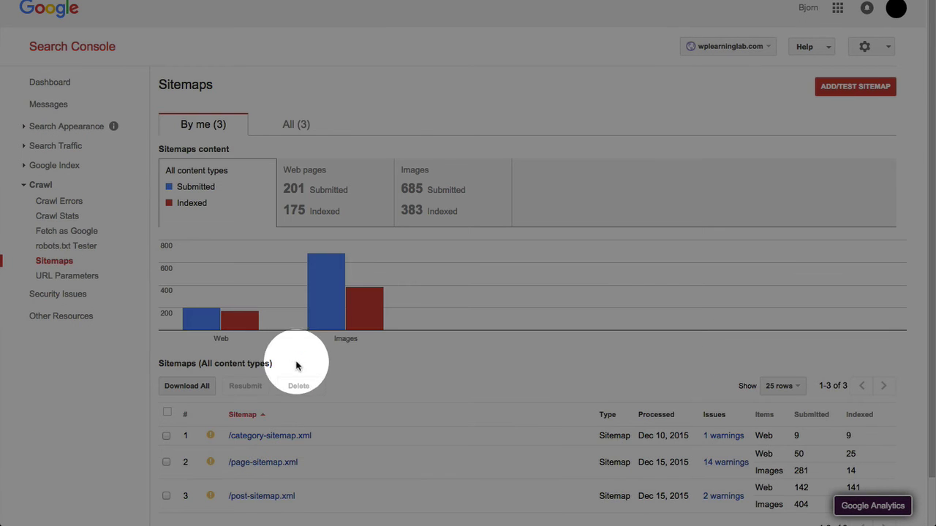
pyautogui.scroll(-2, 328, 385)
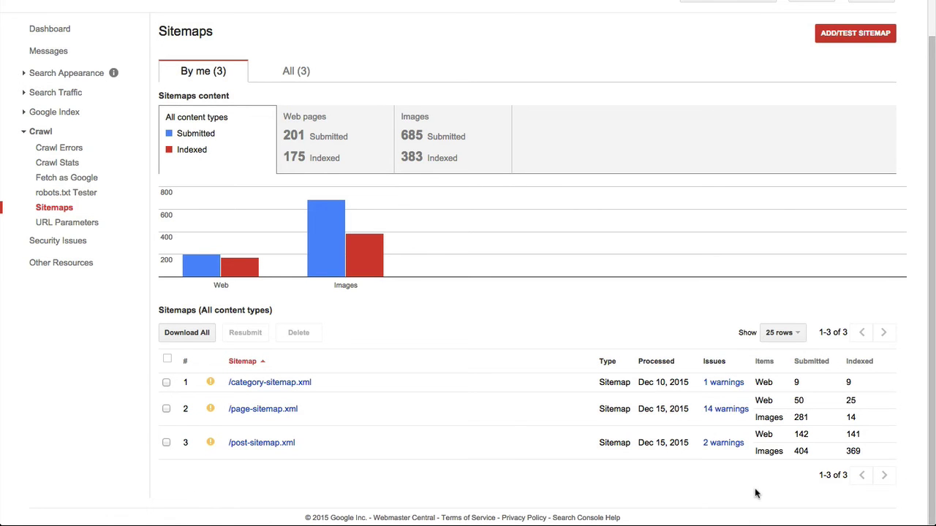
pyautogui.click(724, 444)
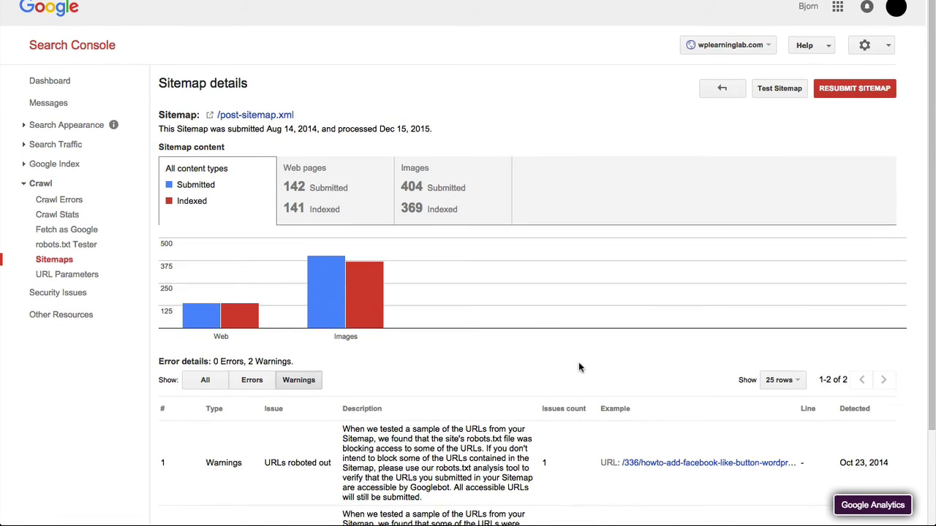
pyautogui.scroll(-3, 579, 367)
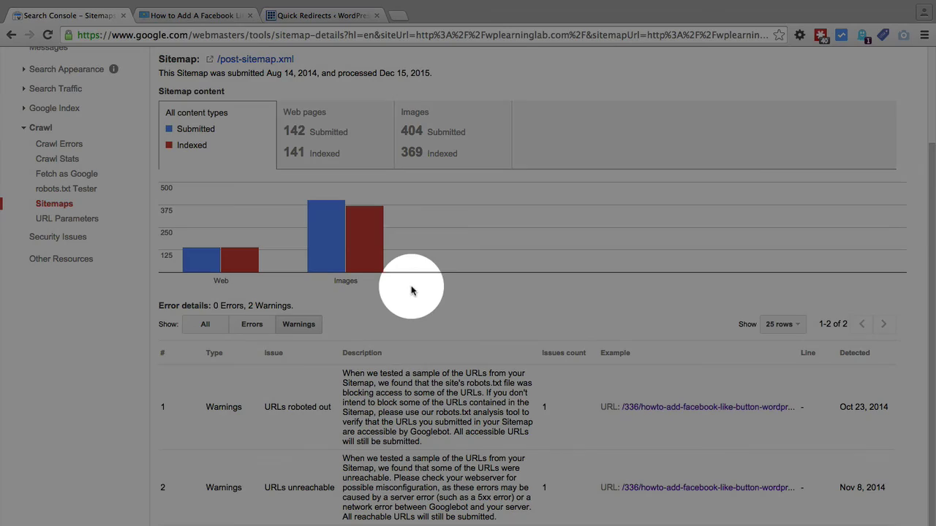
# Read through the 'How to Add A Facebook Like Button to WordPress' article on the live site
pyautogui.click(194, 15)
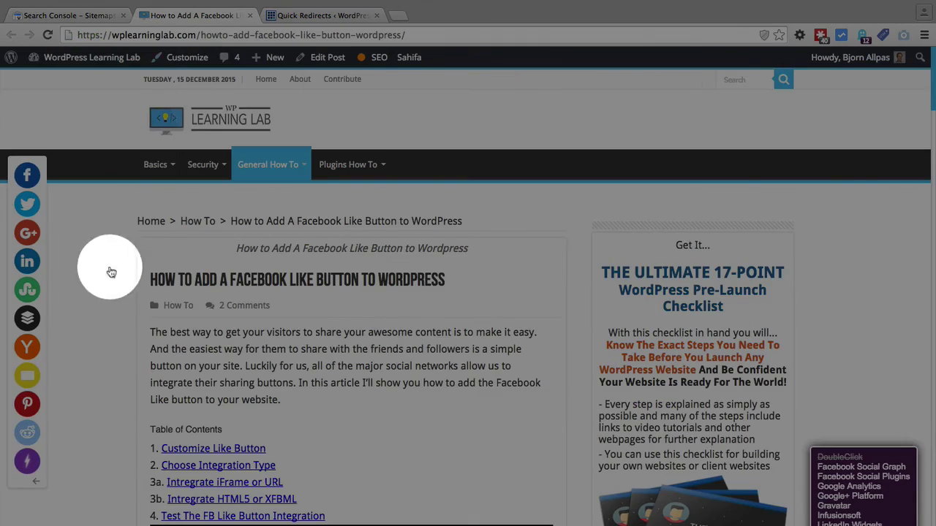
pyautogui.scroll(-10, 100, 318)
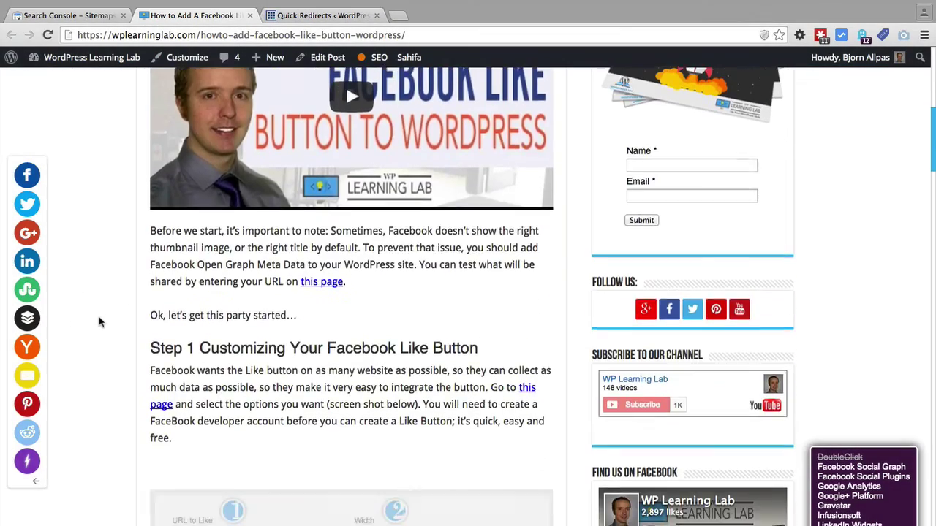
pyautogui.scroll(-10, 100, 317)
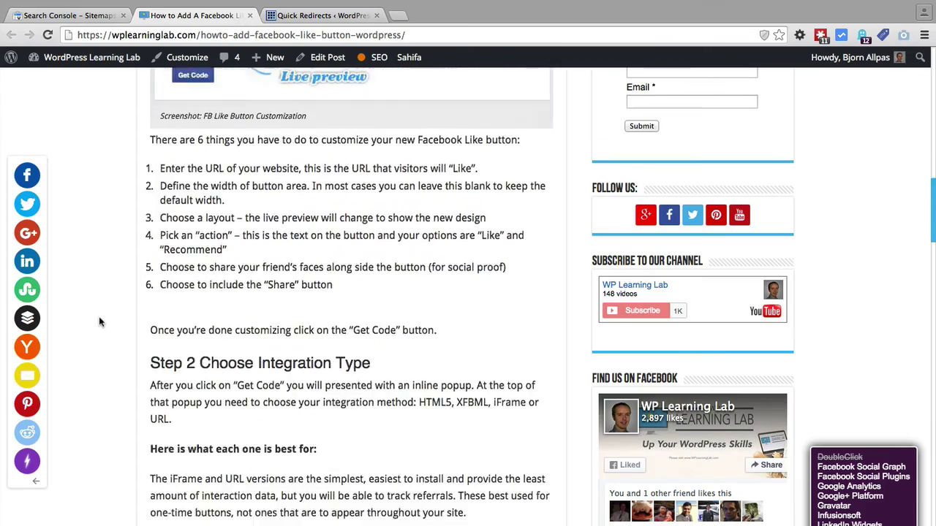
pyautogui.scroll(-5, 99, 317)
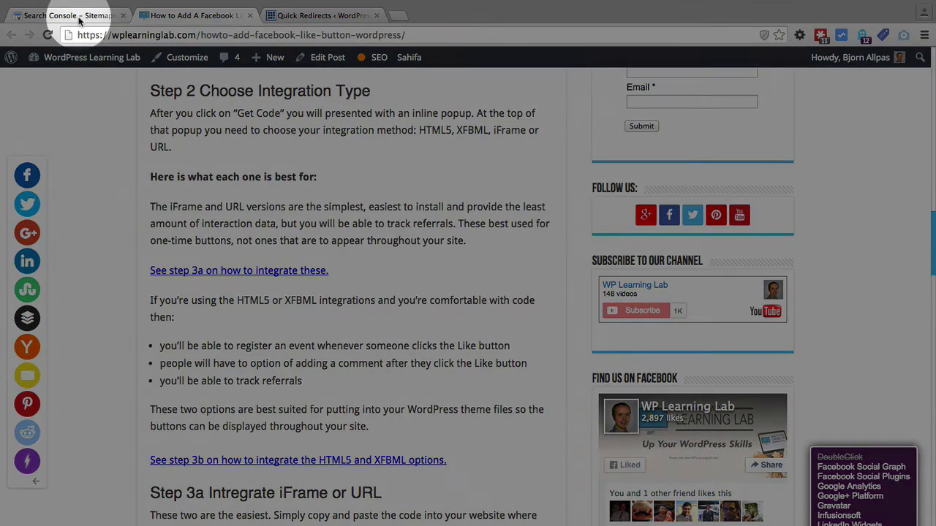
# Switch back to Search Console and open the Dashboard showing 4 Not found and 17 sitemap warnings
pyautogui.click(70, 15)
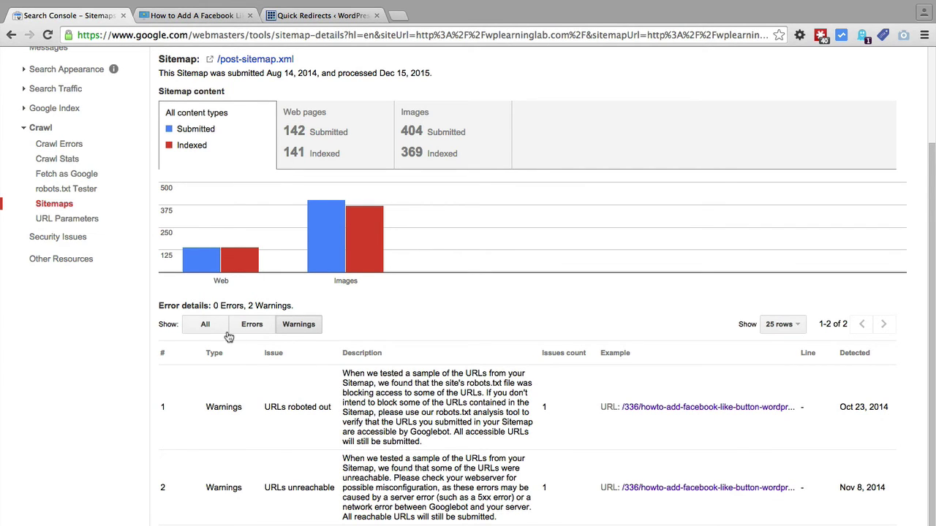
pyautogui.scroll(2, 229, 336)
pyautogui.scroll(2, 219, 325)
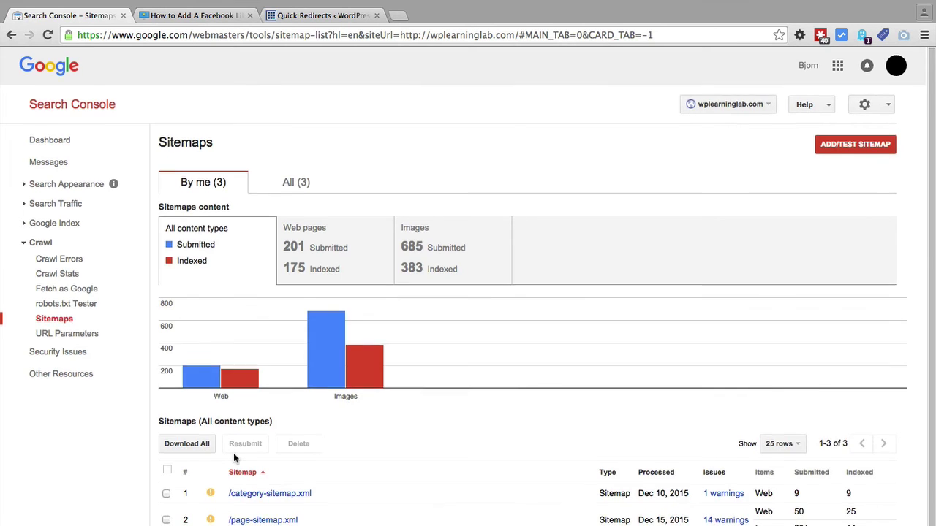
pyautogui.scroll(-2, 234, 454)
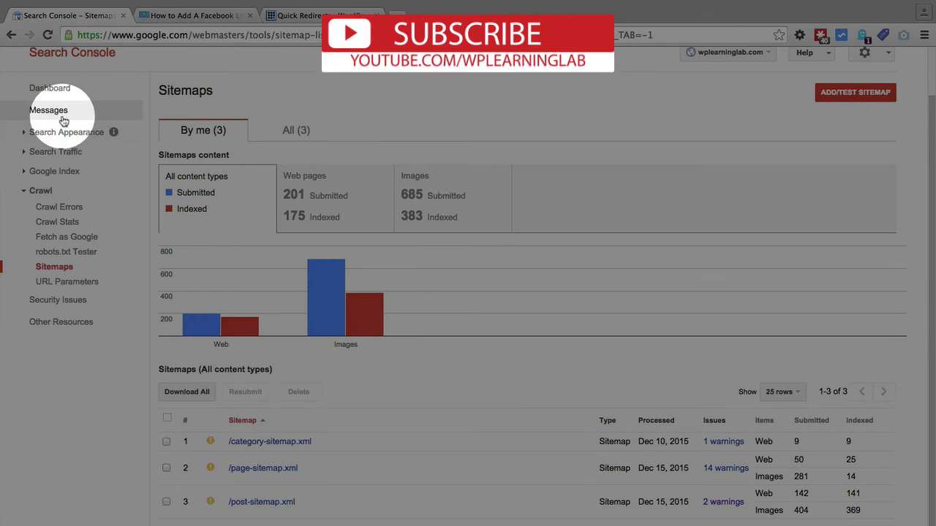
pyautogui.click(51, 87)
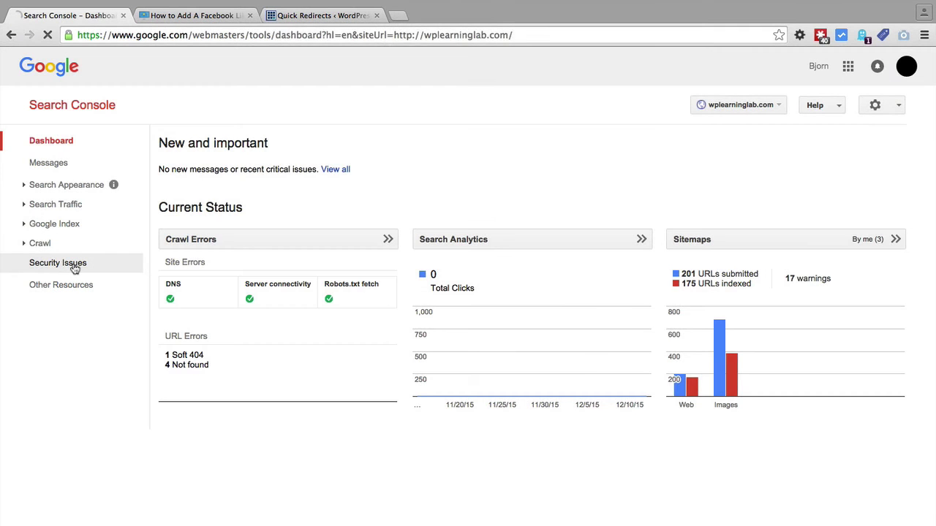
# Check Security Issues (no issues detected), then expand the Google Index and Search Traffic sections
pyautogui.click(74, 264)
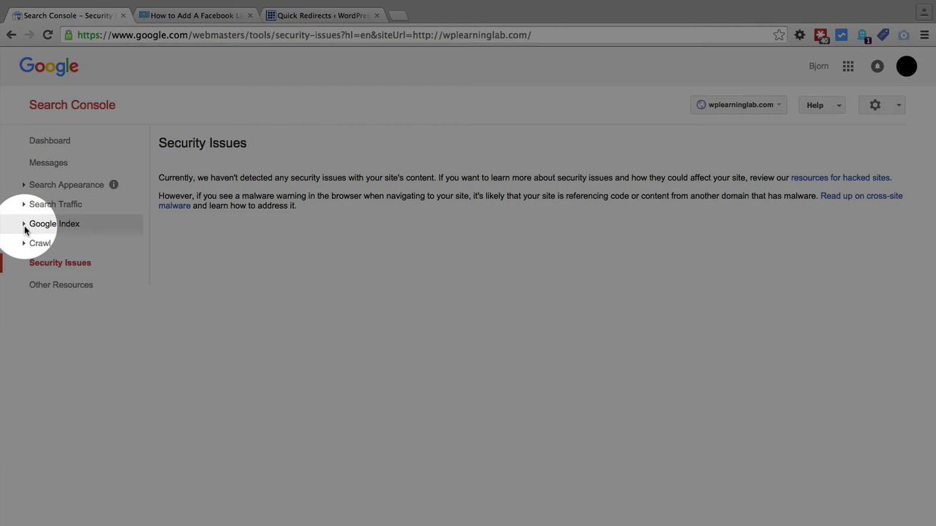
pyautogui.click(25, 230)
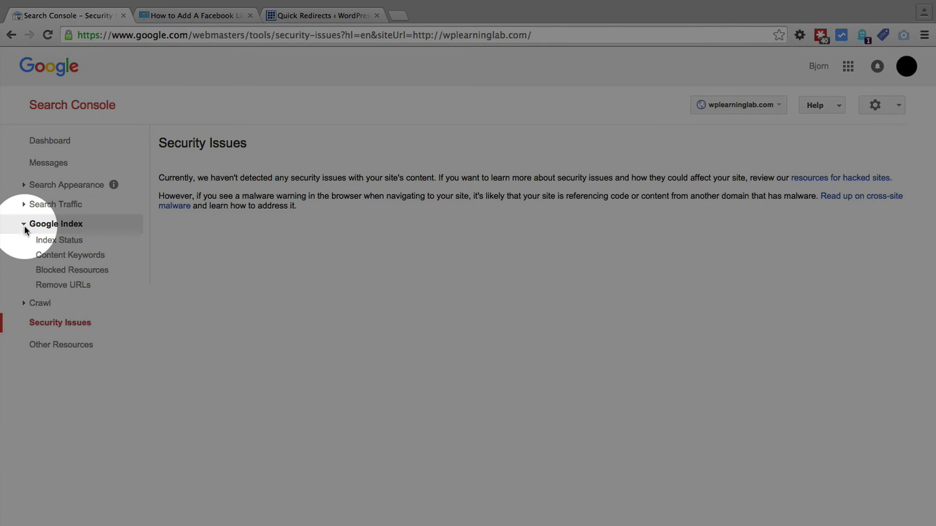
pyautogui.click(23, 205)
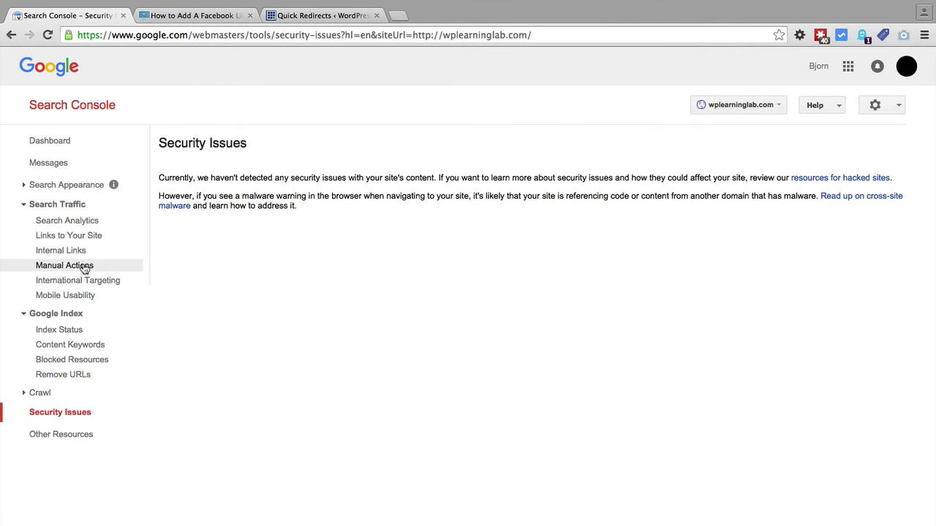
# View Manual Actions under Search Traffic, confirming no manual webspam actions for the site
pyautogui.click(84, 267)
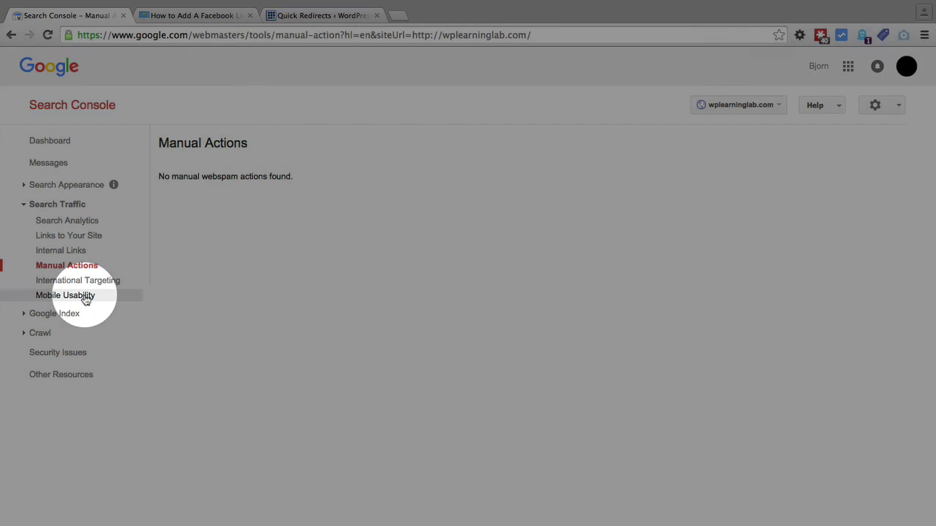
# View Mobile Usability under Search Traffic, confirming no mobile usability errors were detected
pyautogui.click(86, 298)
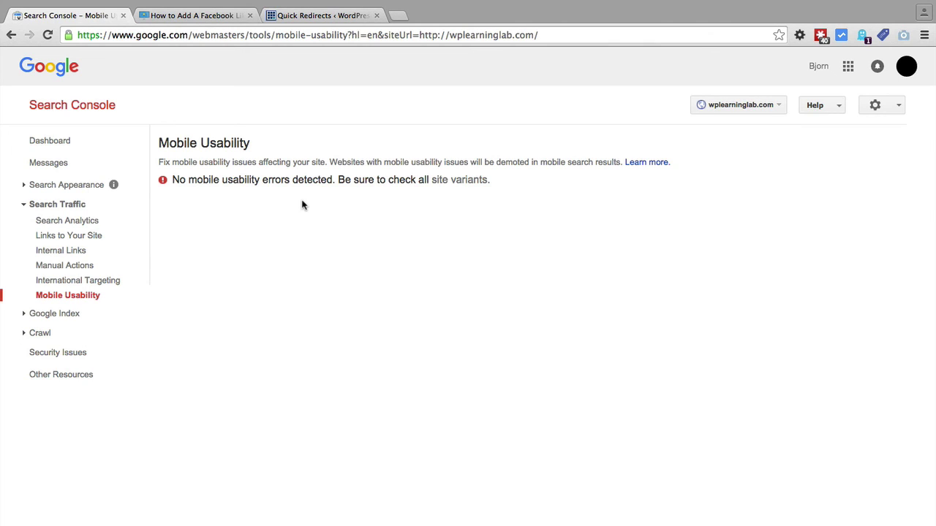
# Return to the dashboard showing 201 URLs submitted, 175 indexed and 17 sitemap warnings
pyautogui.click(27, 140)
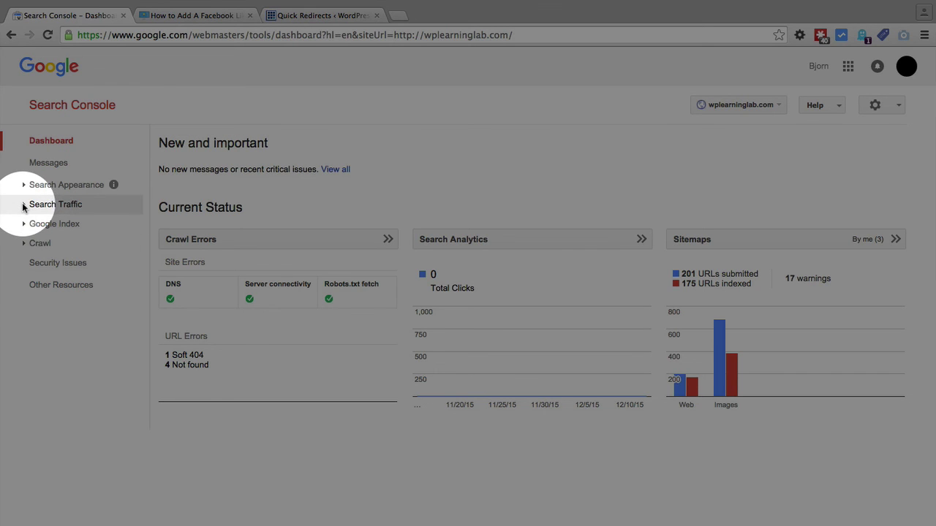
pyautogui.click(23, 206)
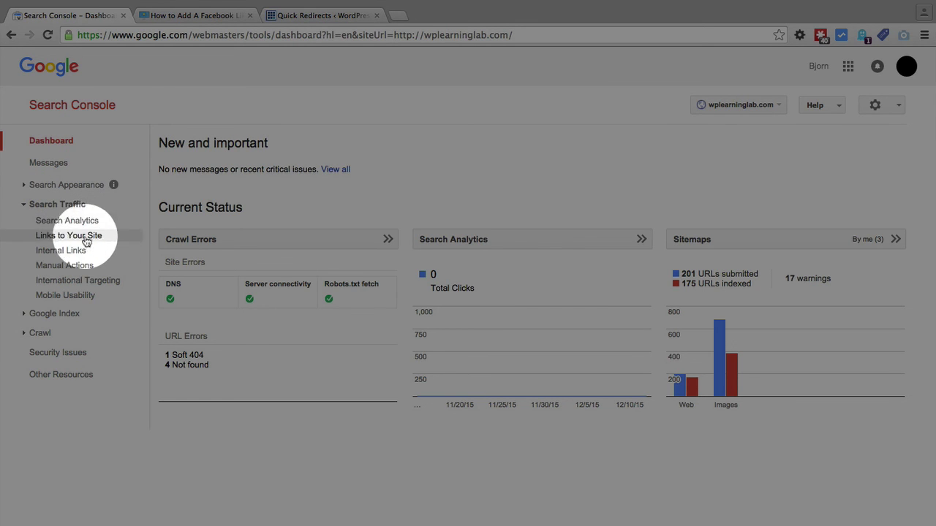